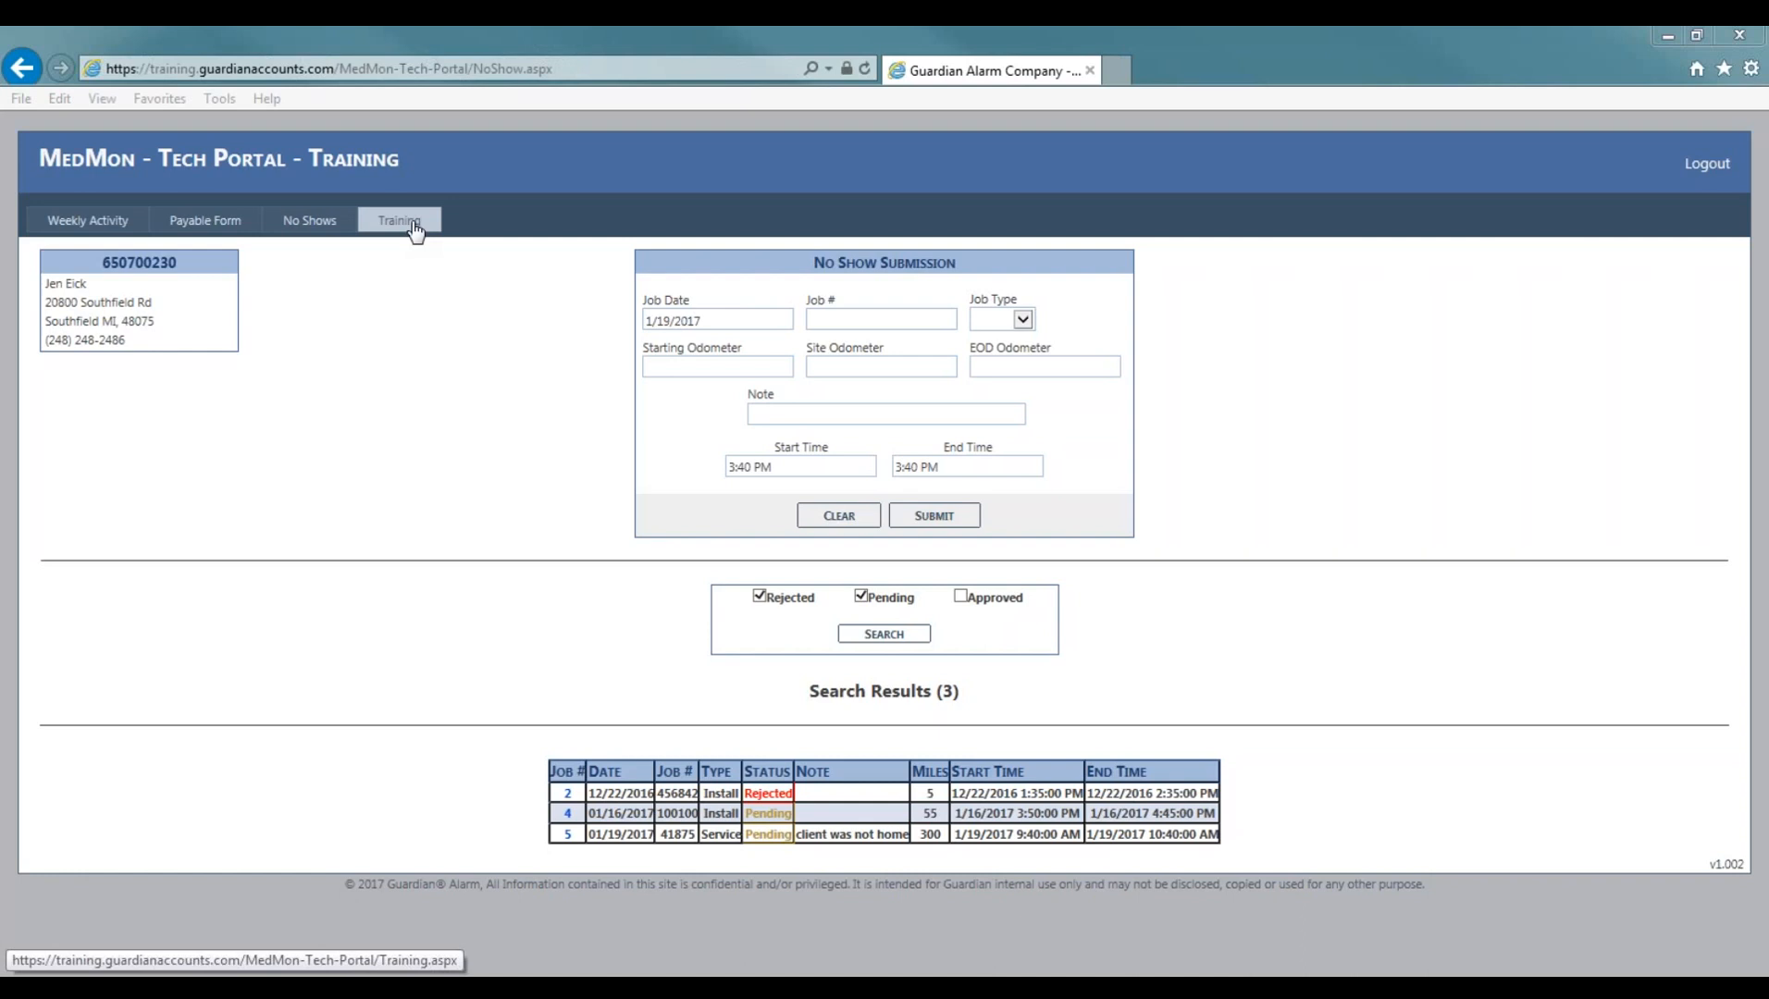
pyautogui.click(413, 228)
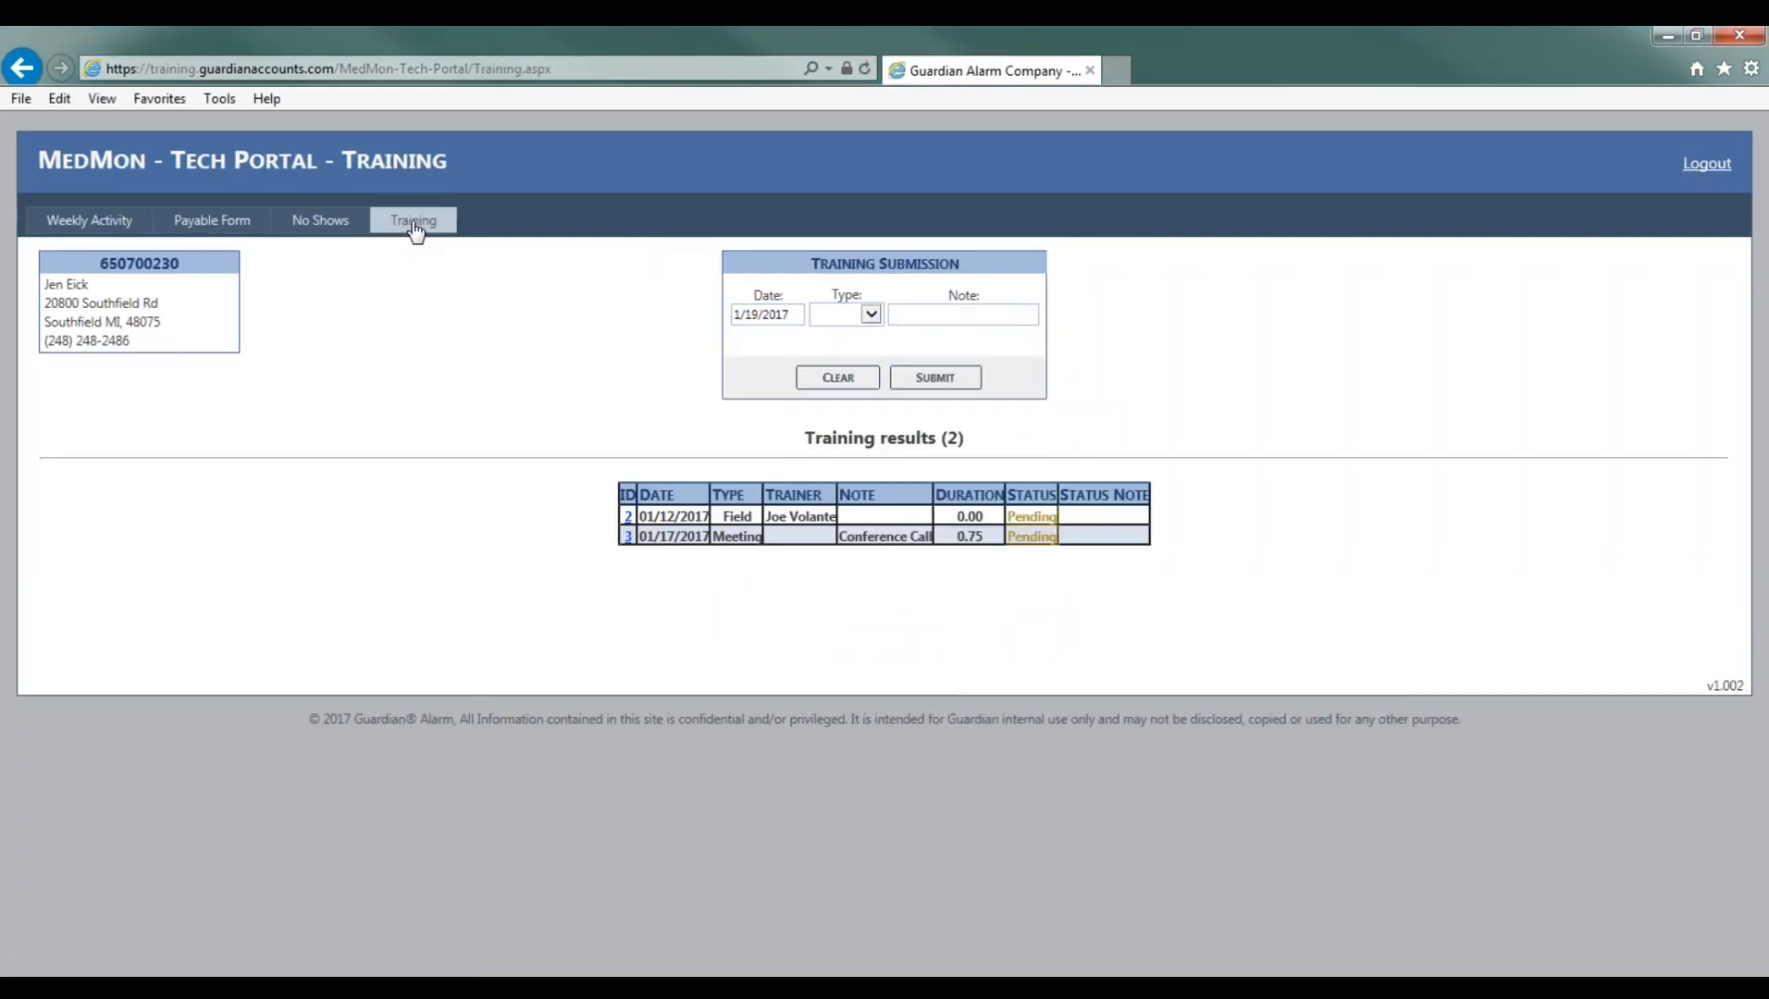
pyautogui.click(766, 314)
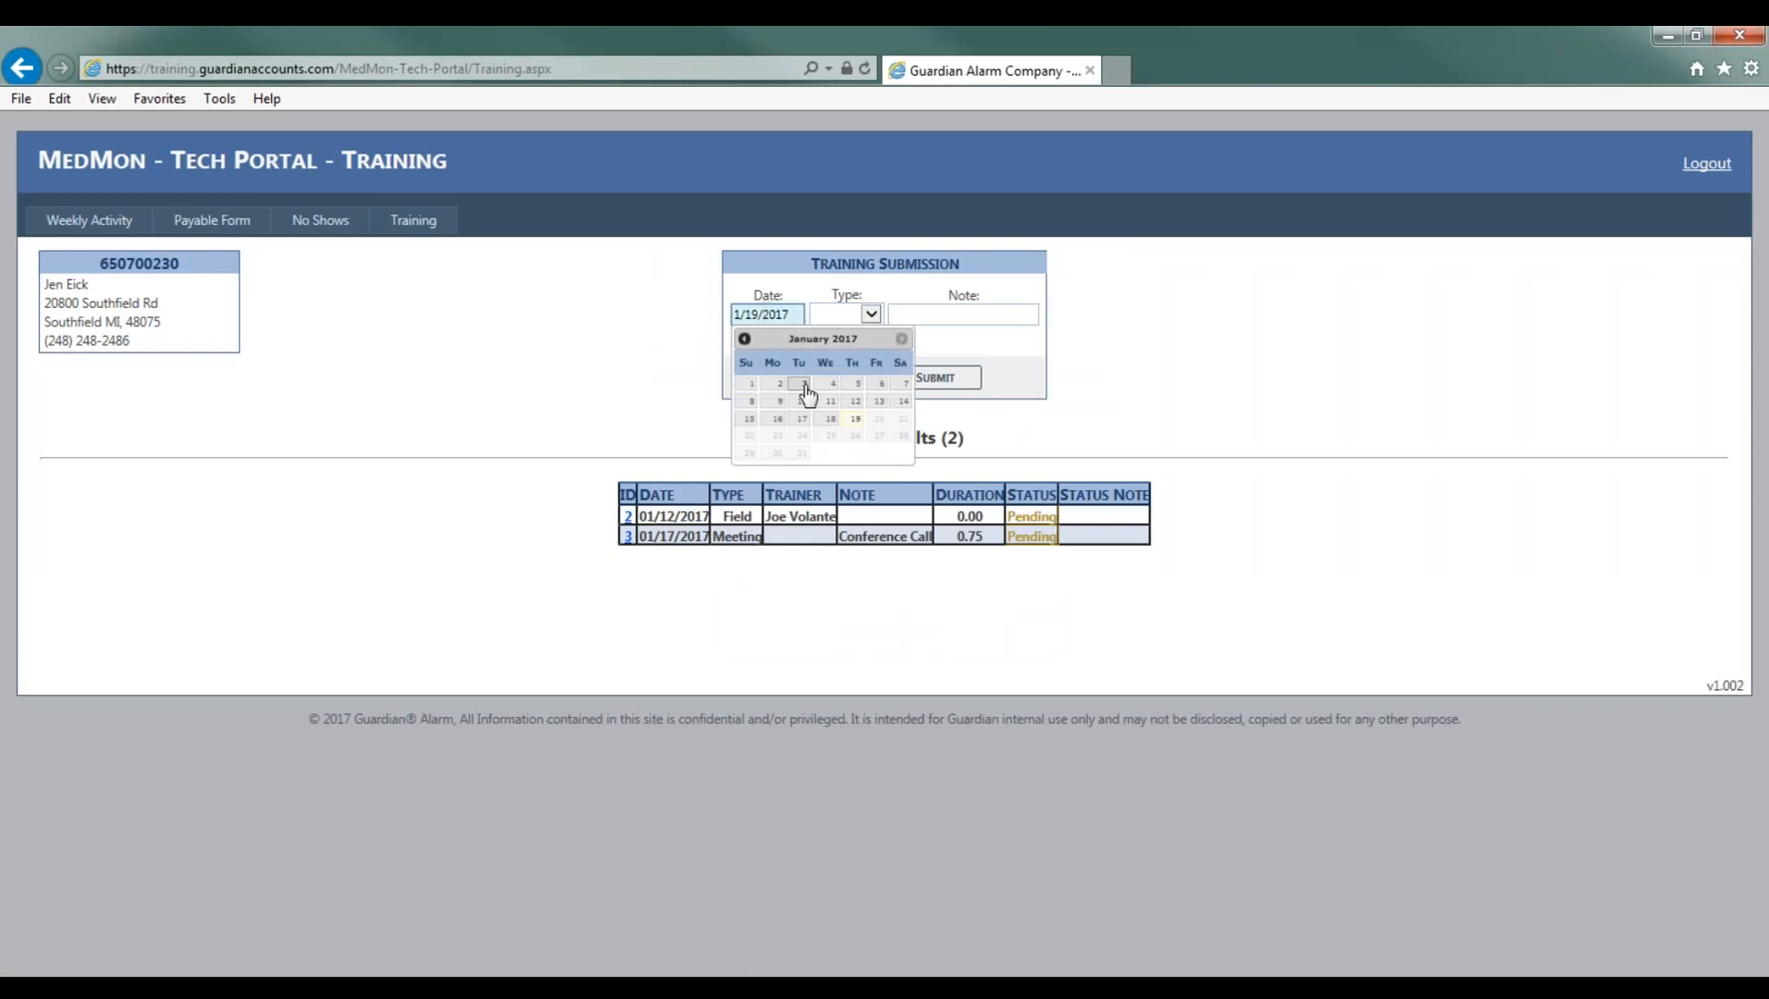
pyautogui.click(804, 385)
pyautogui.click(798, 314)
pyautogui.click(778, 420)
pyautogui.click(872, 320)
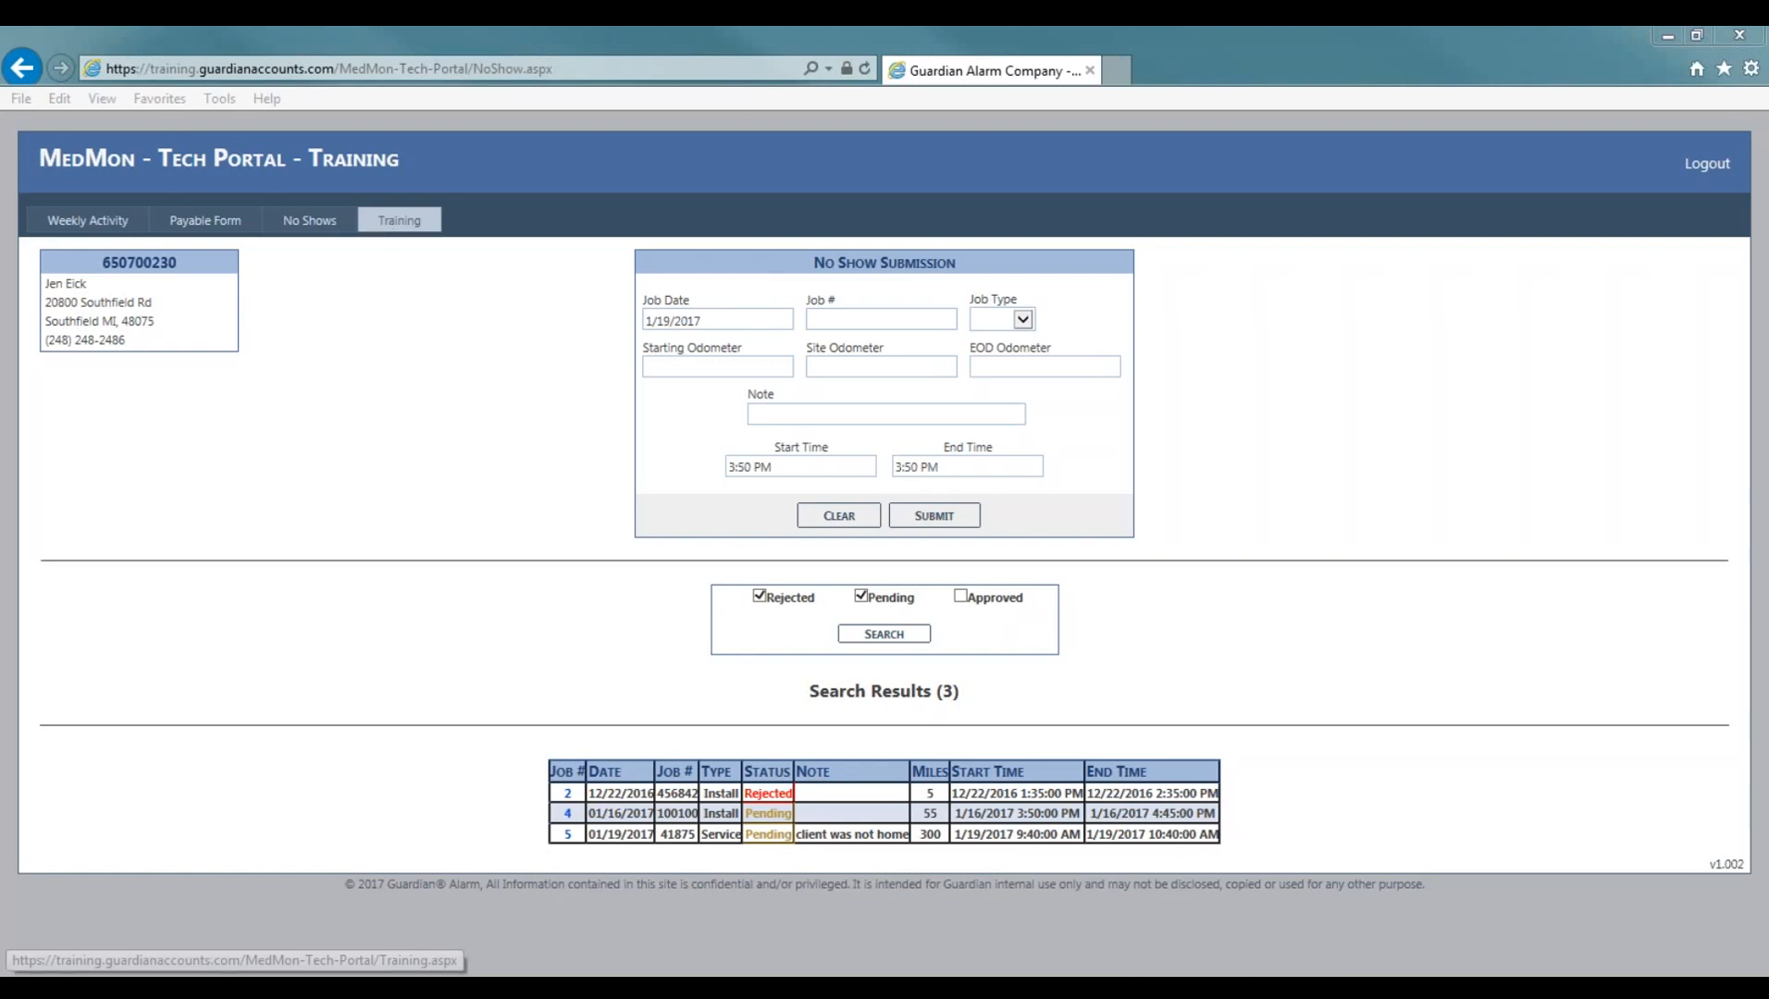
# - Open the Training page and set the training date to 1/16/2017
pyautogui.click(393, 227)
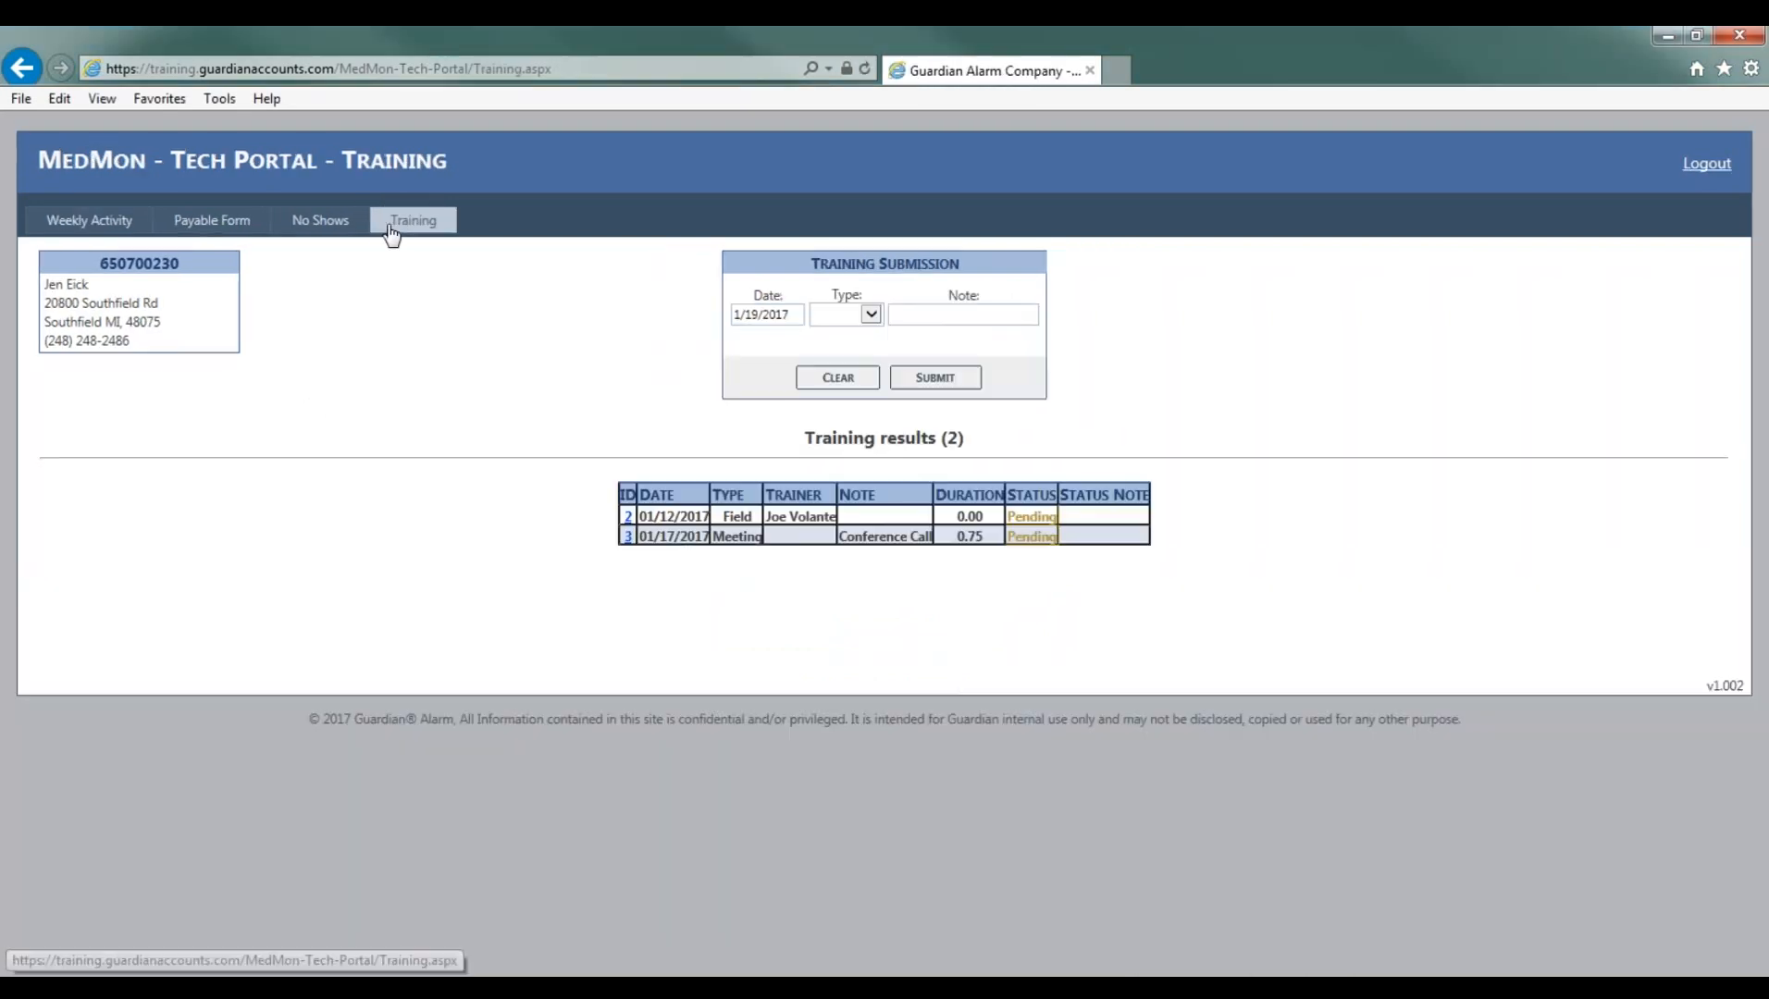
pyautogui.click(784, 315)
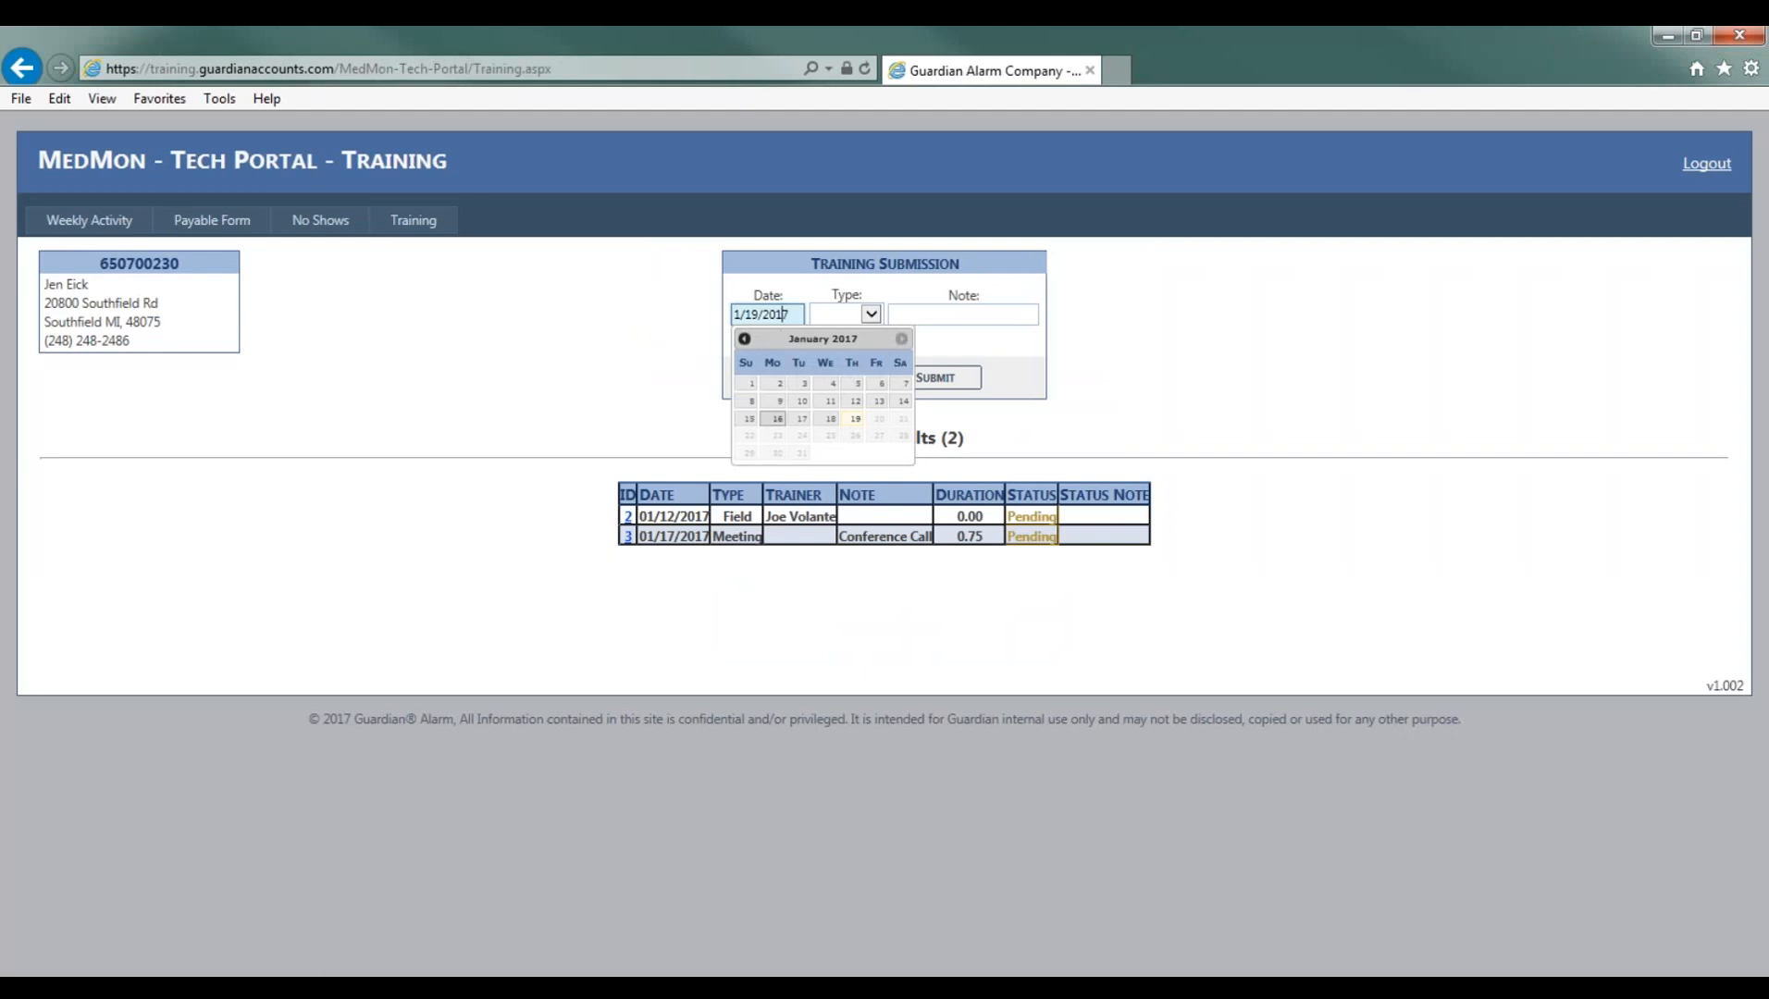
pyautogui.click(777, 418)
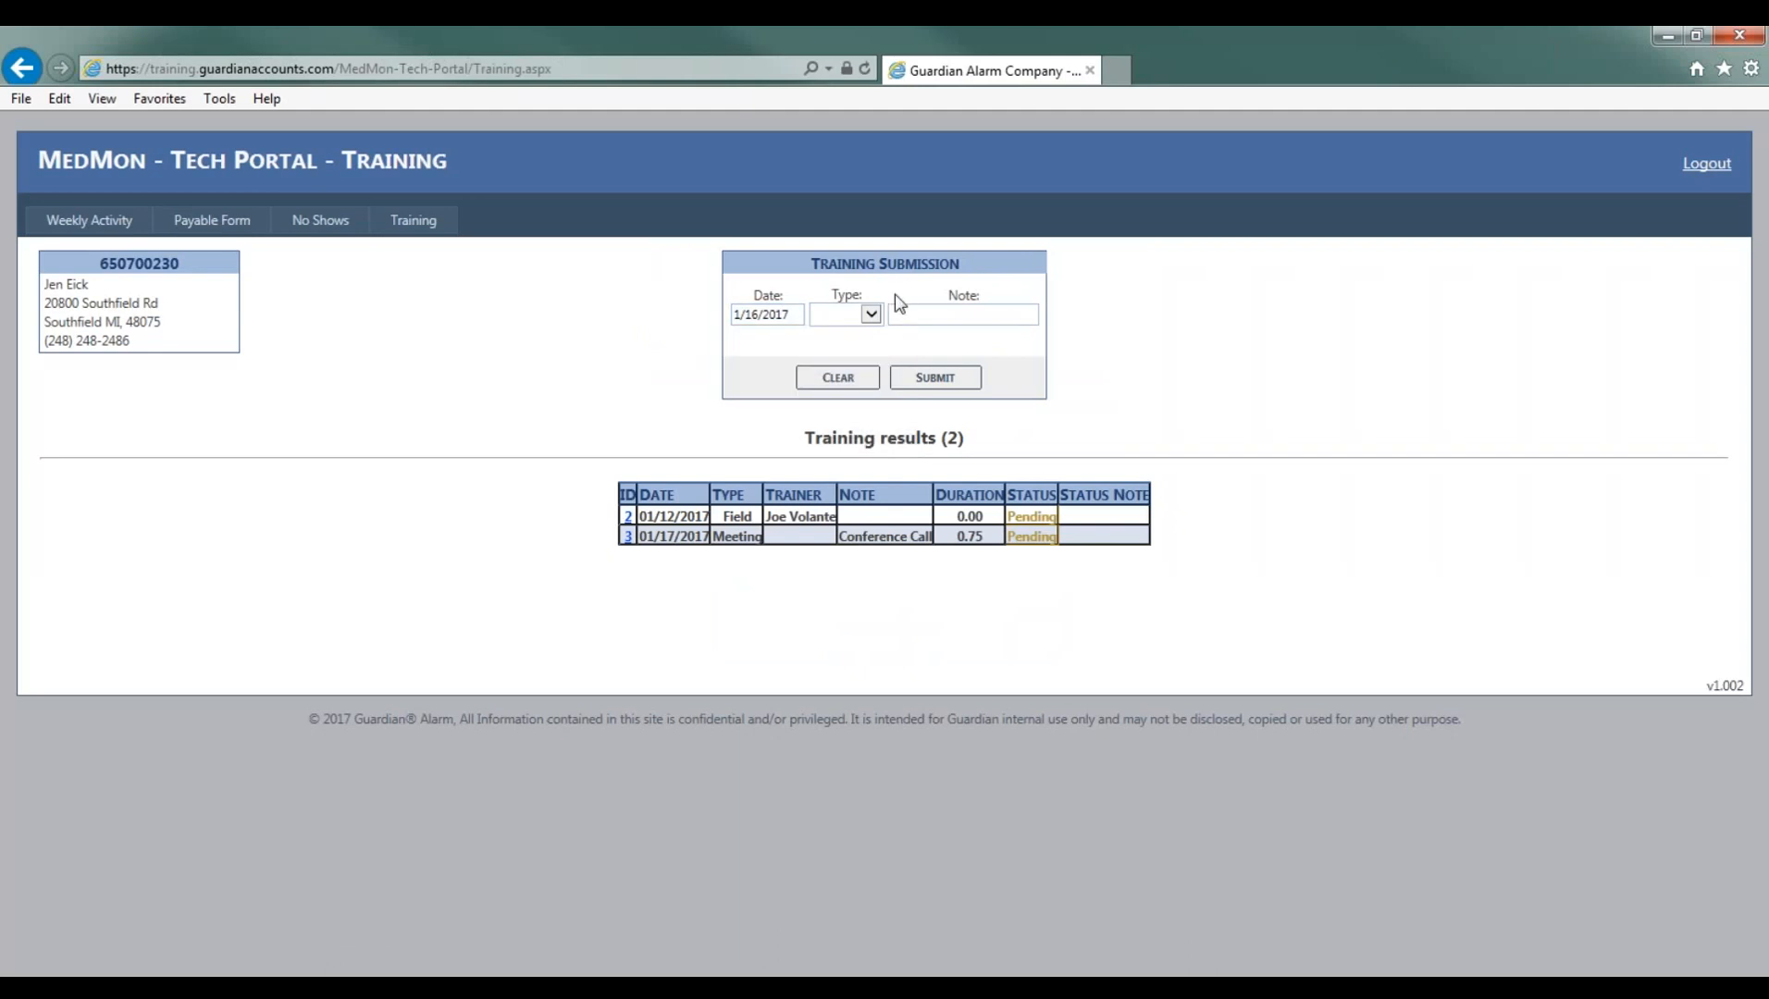
# - Submit a Field training entry, choosing the trainer's name from the name suggestions
pyautogui.click(872, 317)
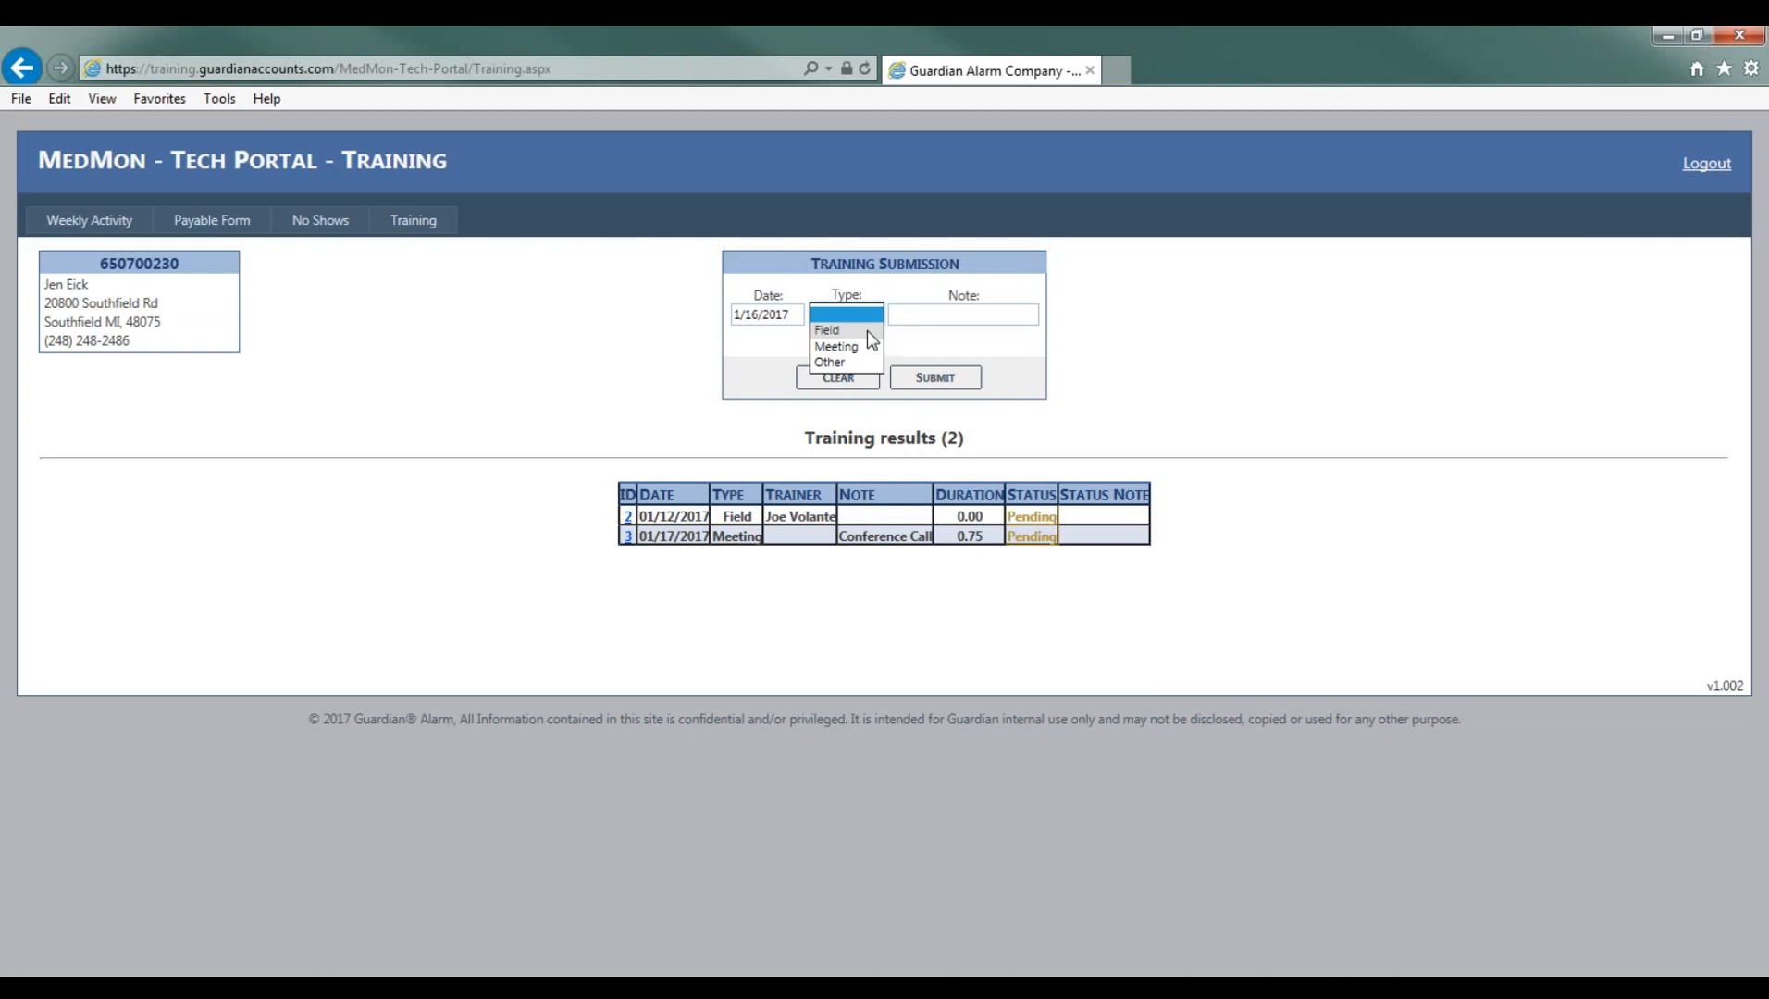
pyautogui.click(869, 331)
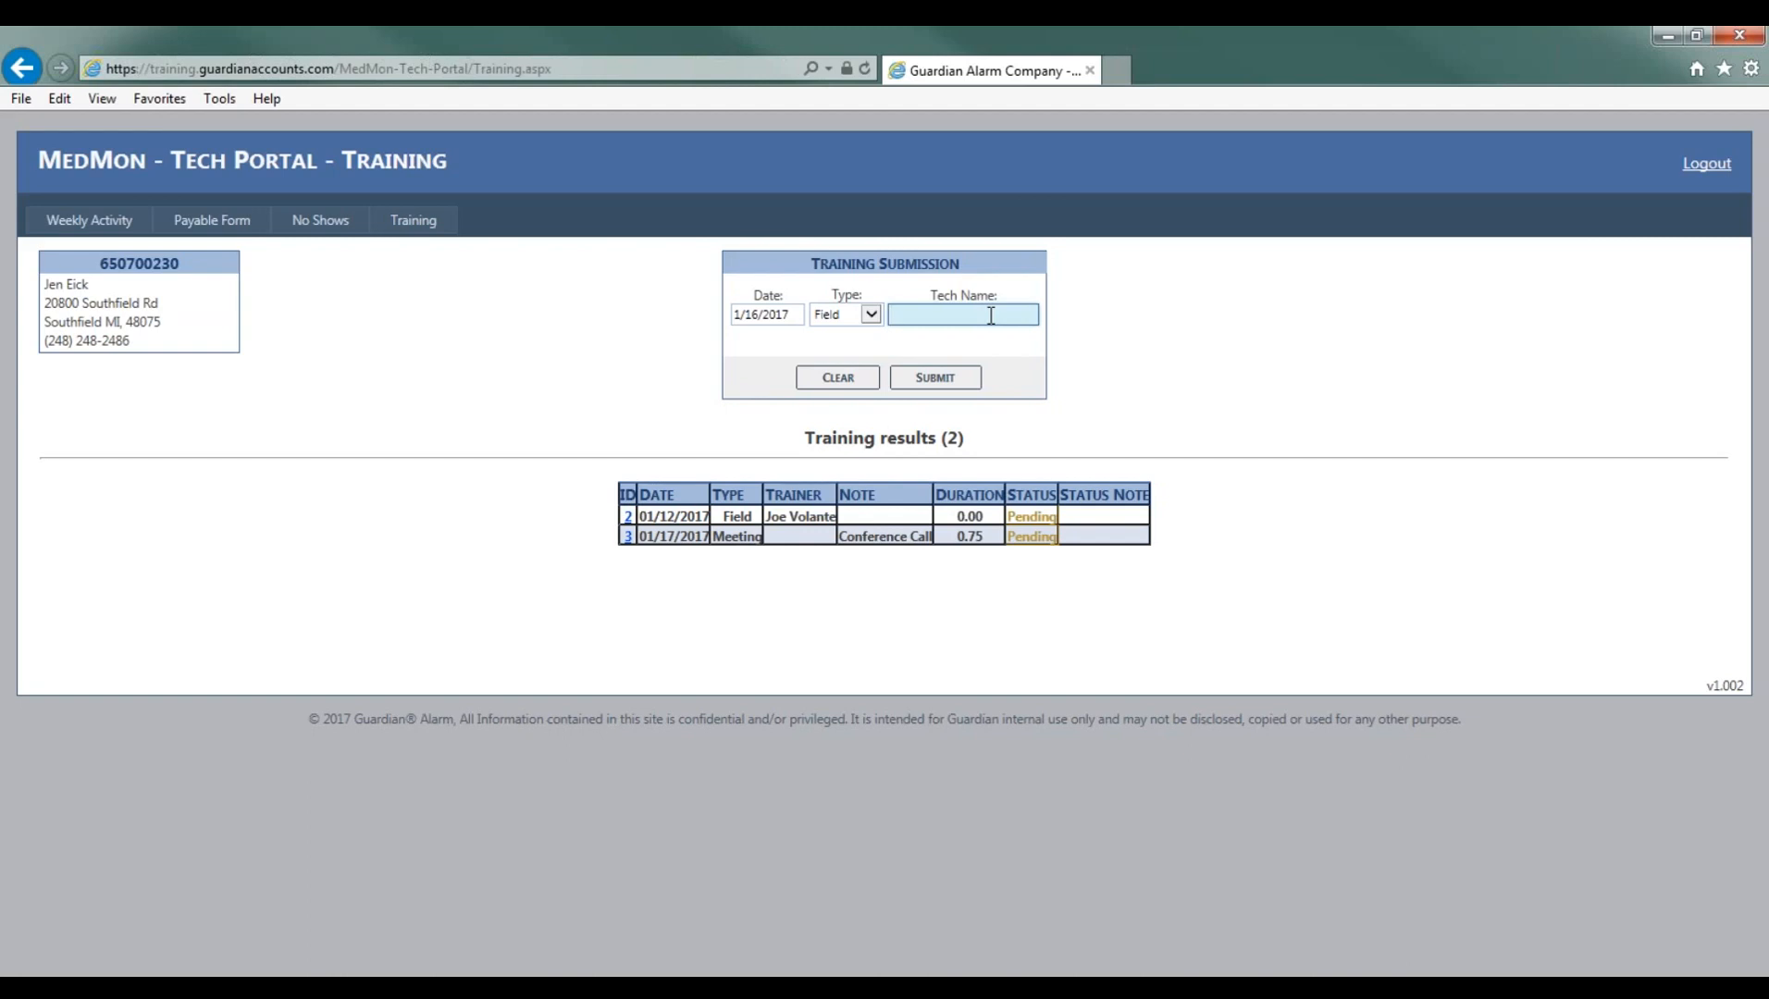
pyautogui.write('joe')
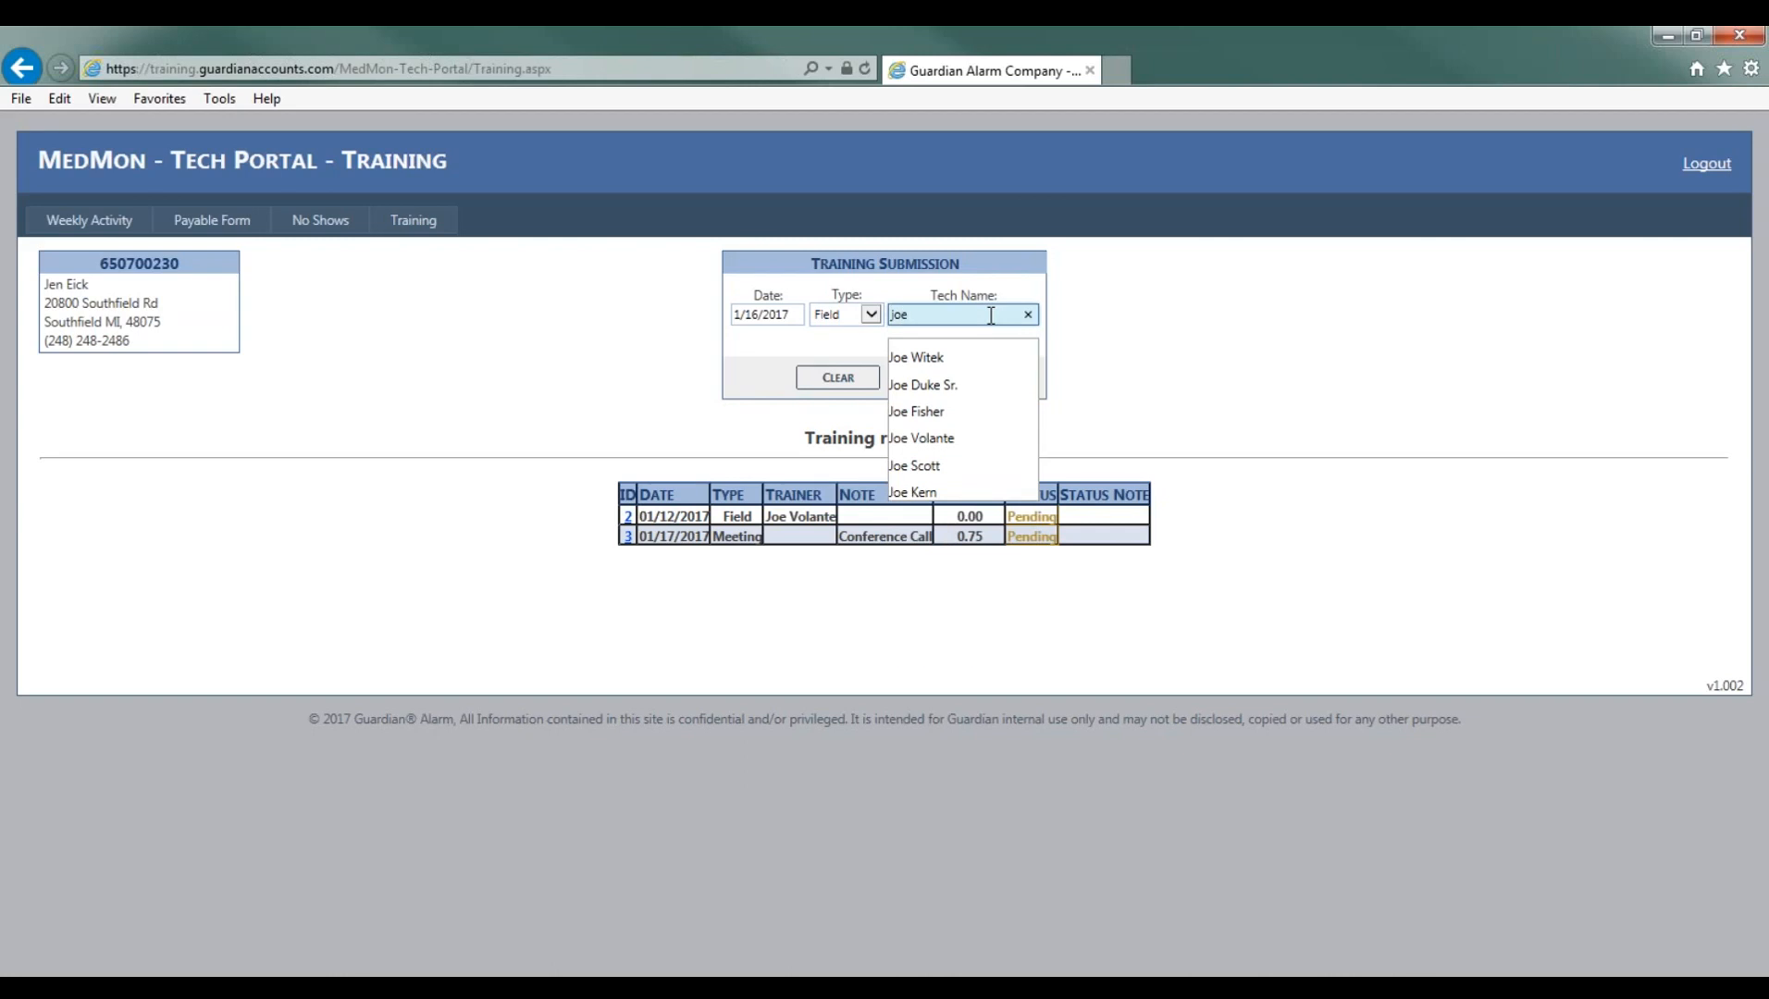
pyautogui.click(998, 469)
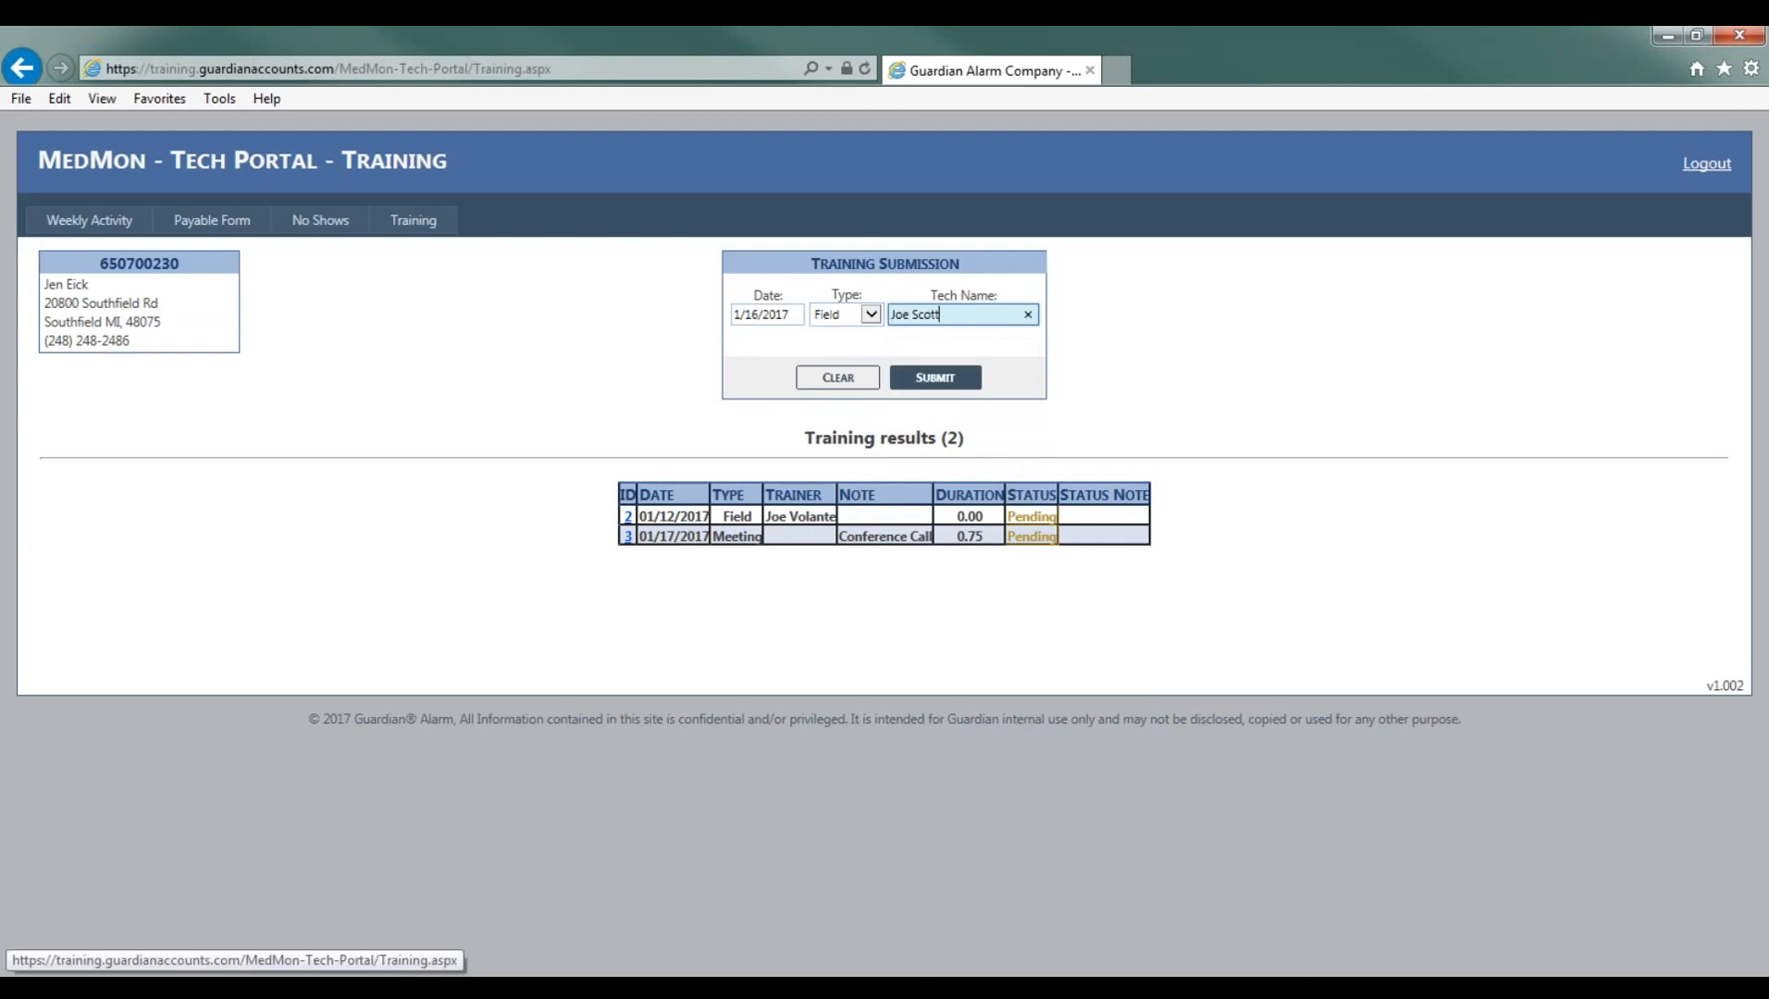
pyautogui.click(935, 377)
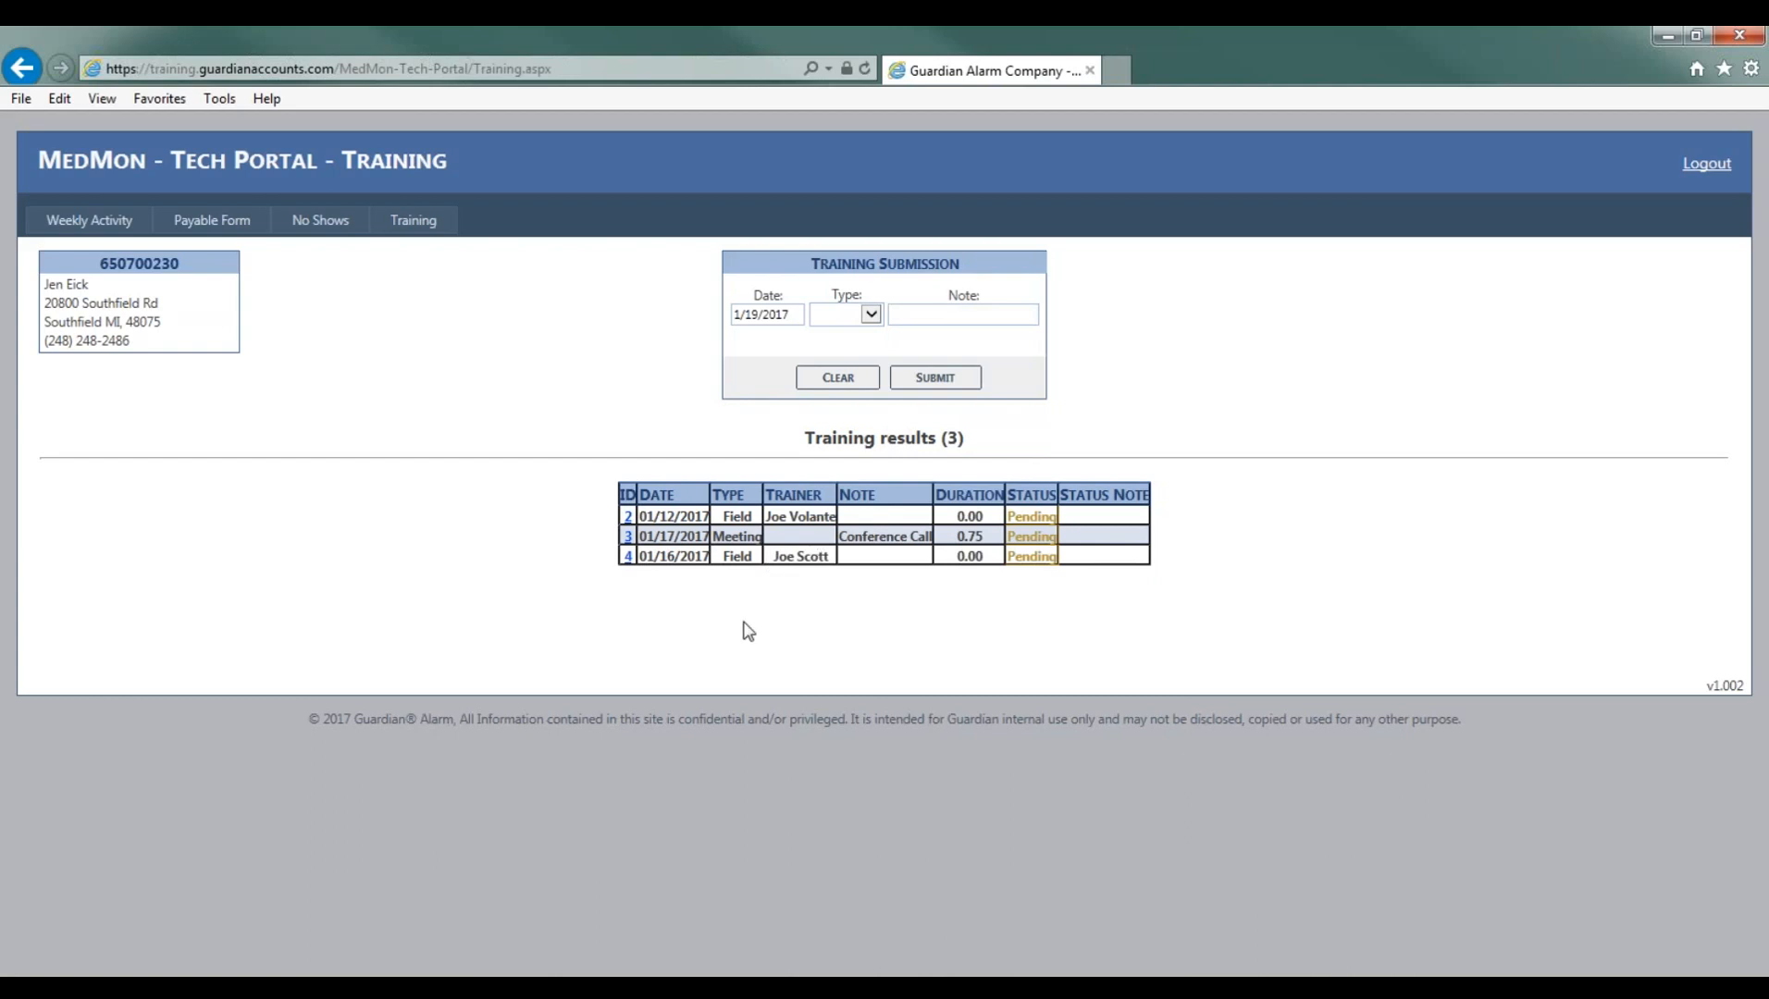
# - Start a new training entry of type Meeting with the note Conference Call
pyautogui.click(872, 316)
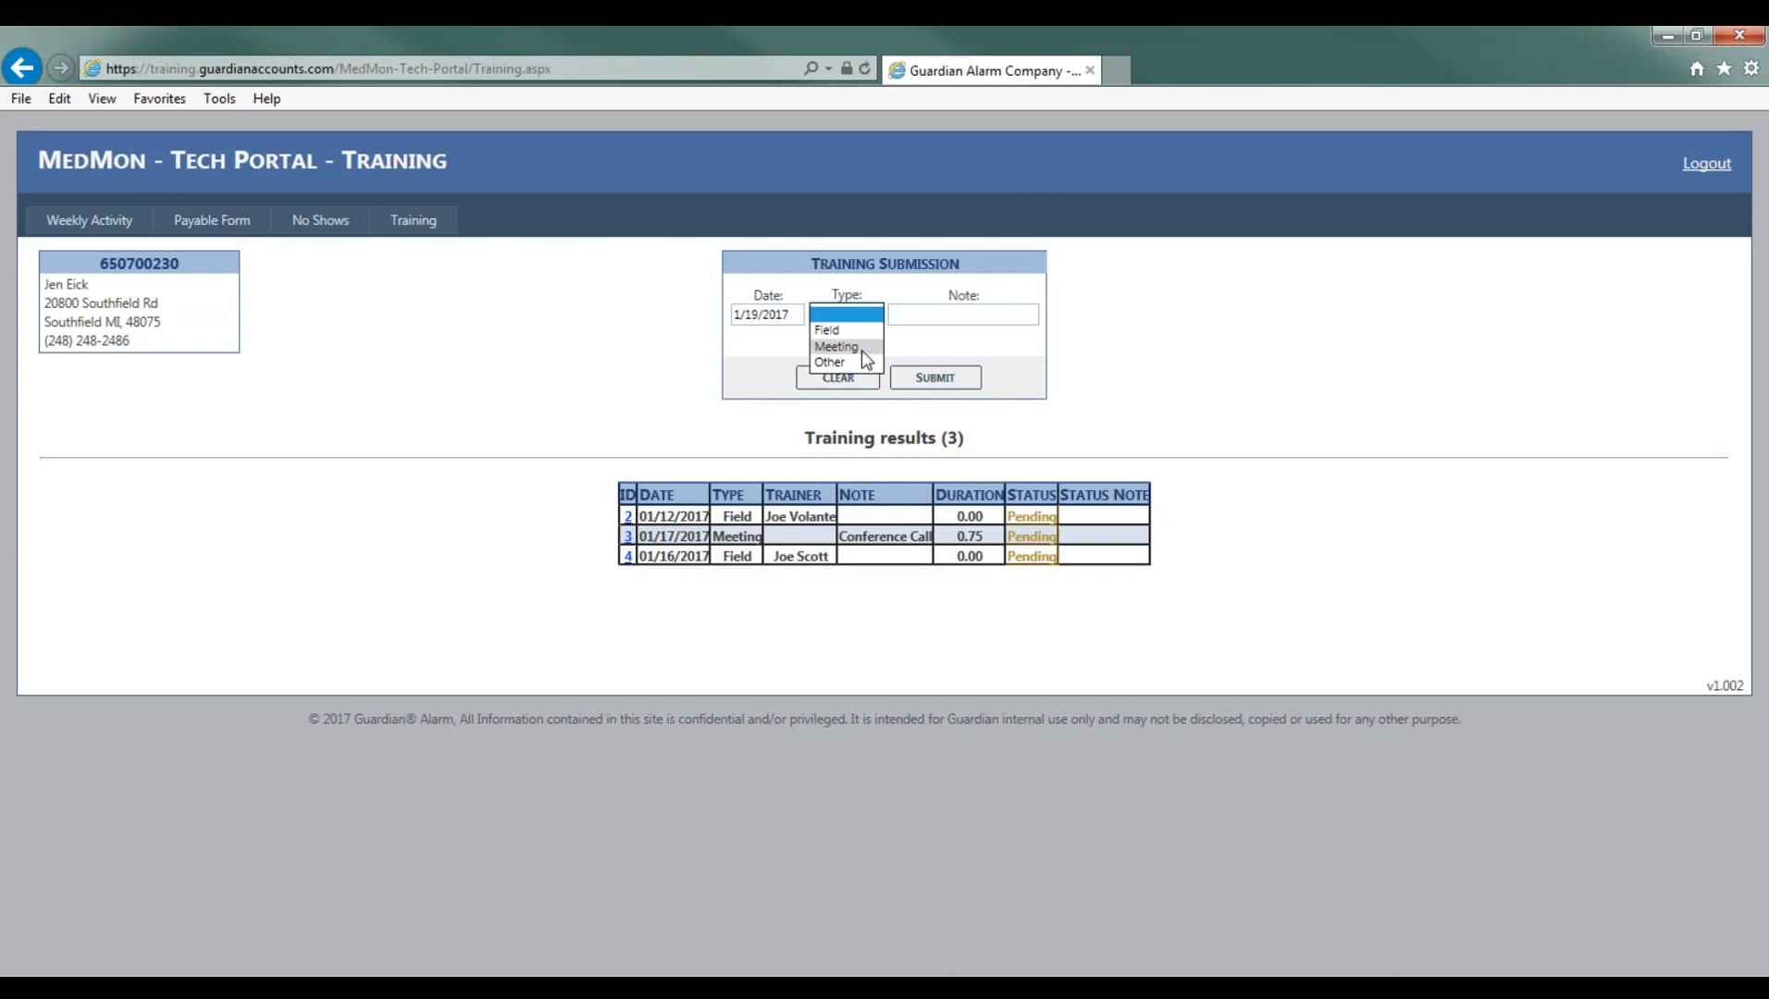
pyautogui.click(862, 348)
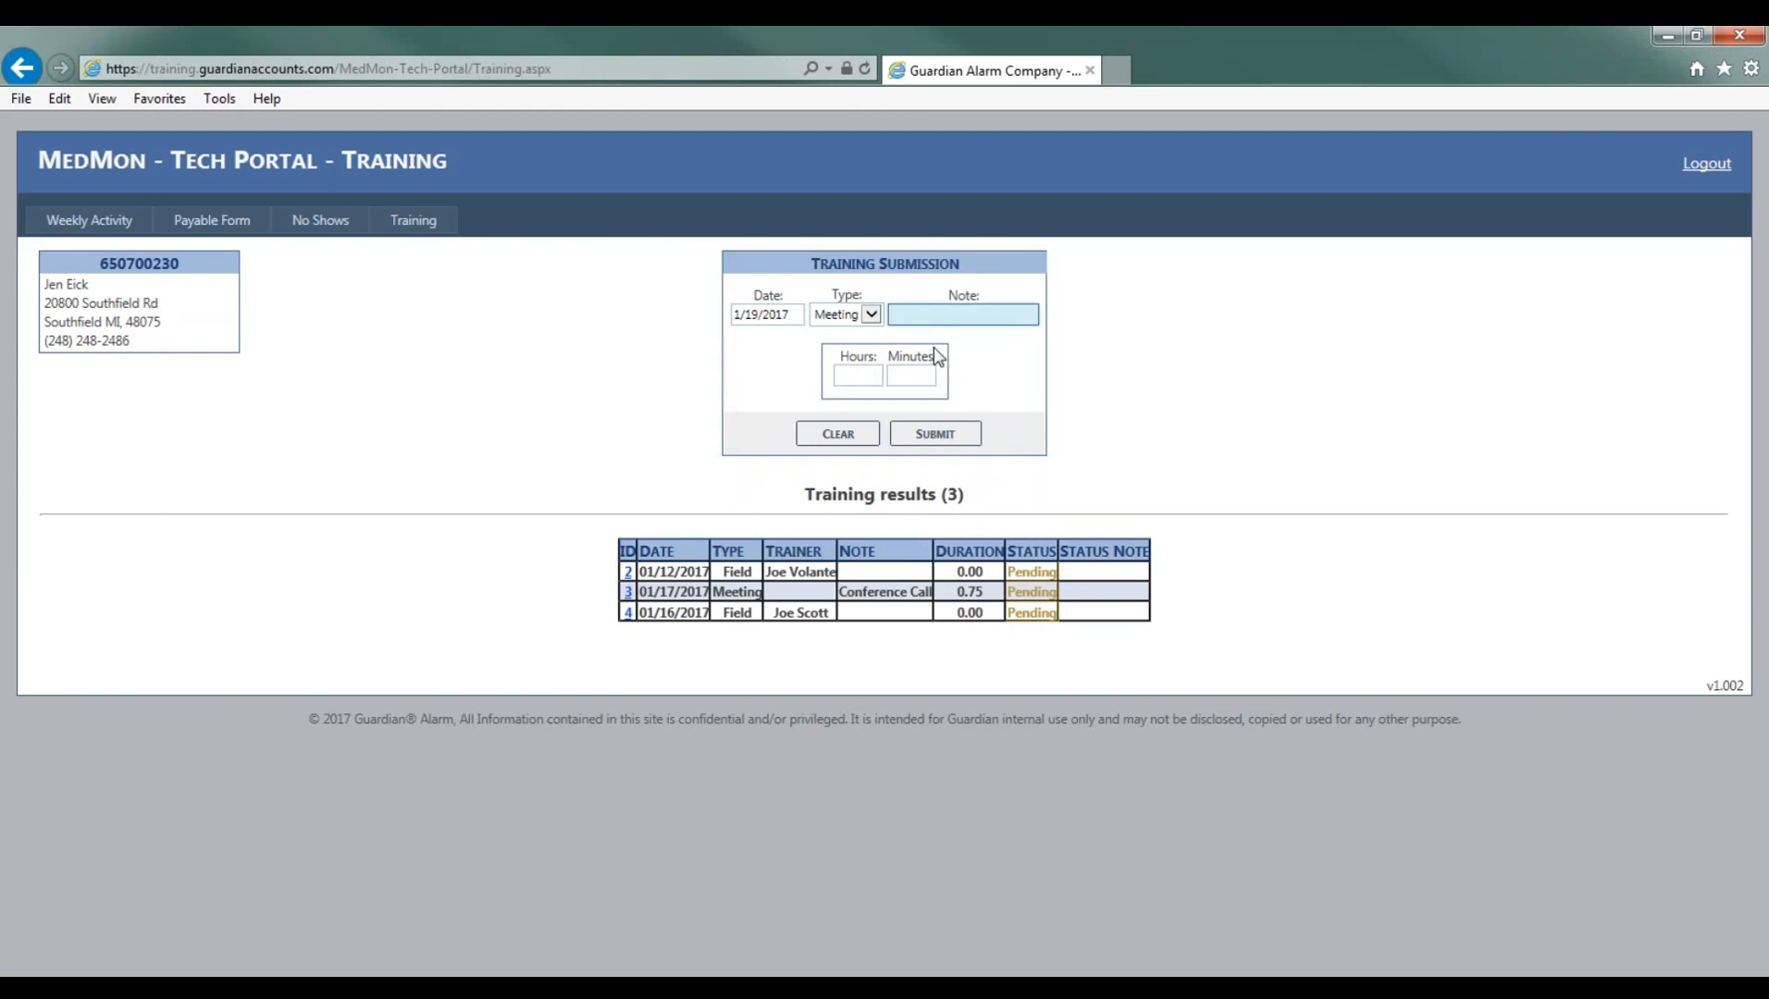
pyautogui.write('Conference Call')
# - Set the meeting duration to 0 hours 30 minutes and submit the entry
pyautogui.click(878, 375)
pyautogui.write('0')
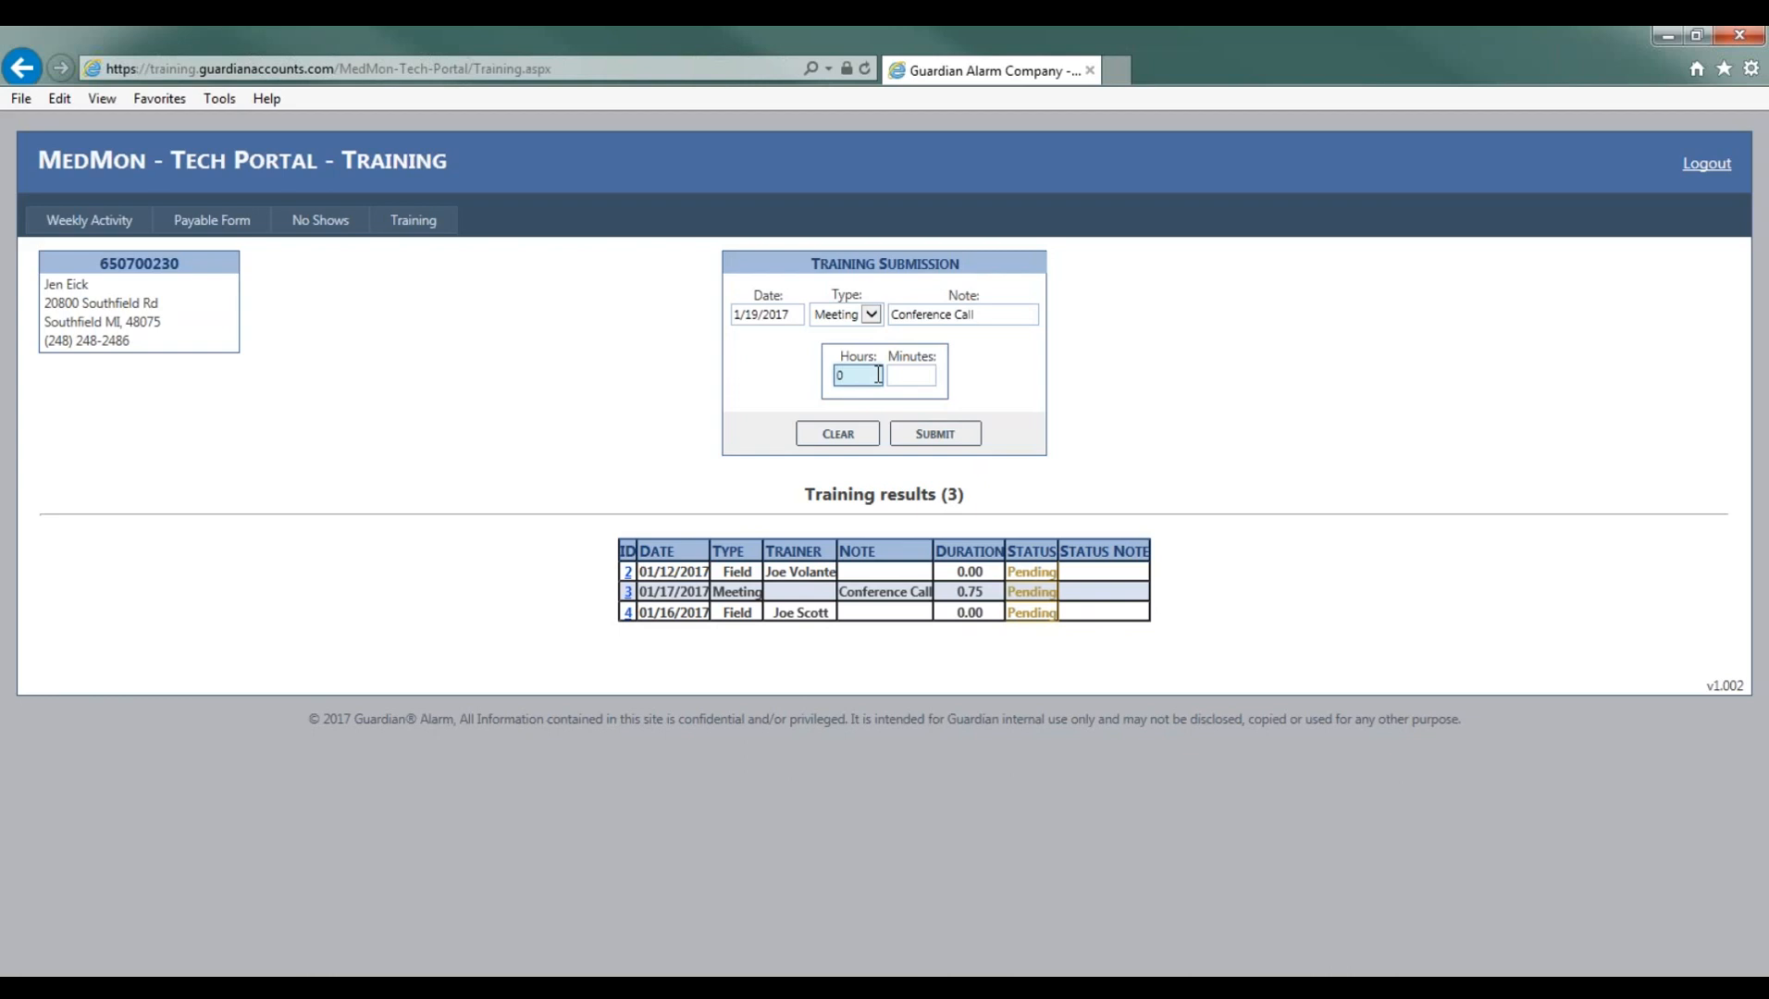
pyautogui.click(900, 378)
pyautogui.write('30')
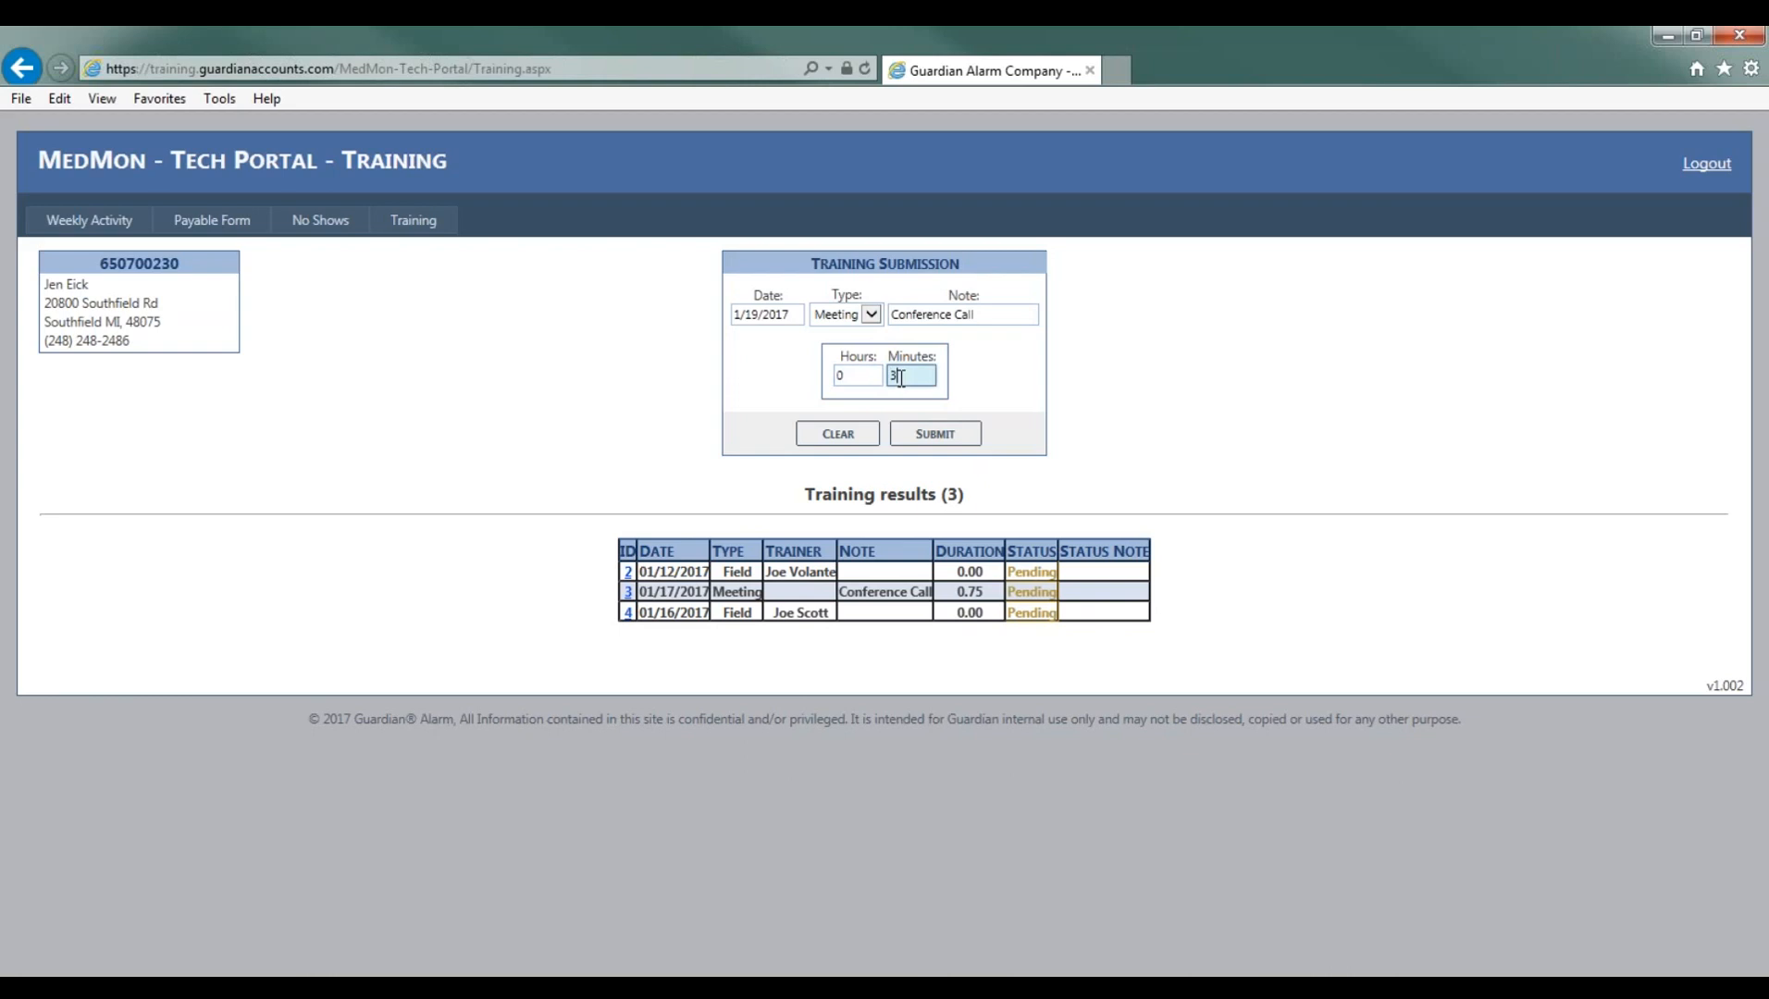
pyautogui.click(944, 433)
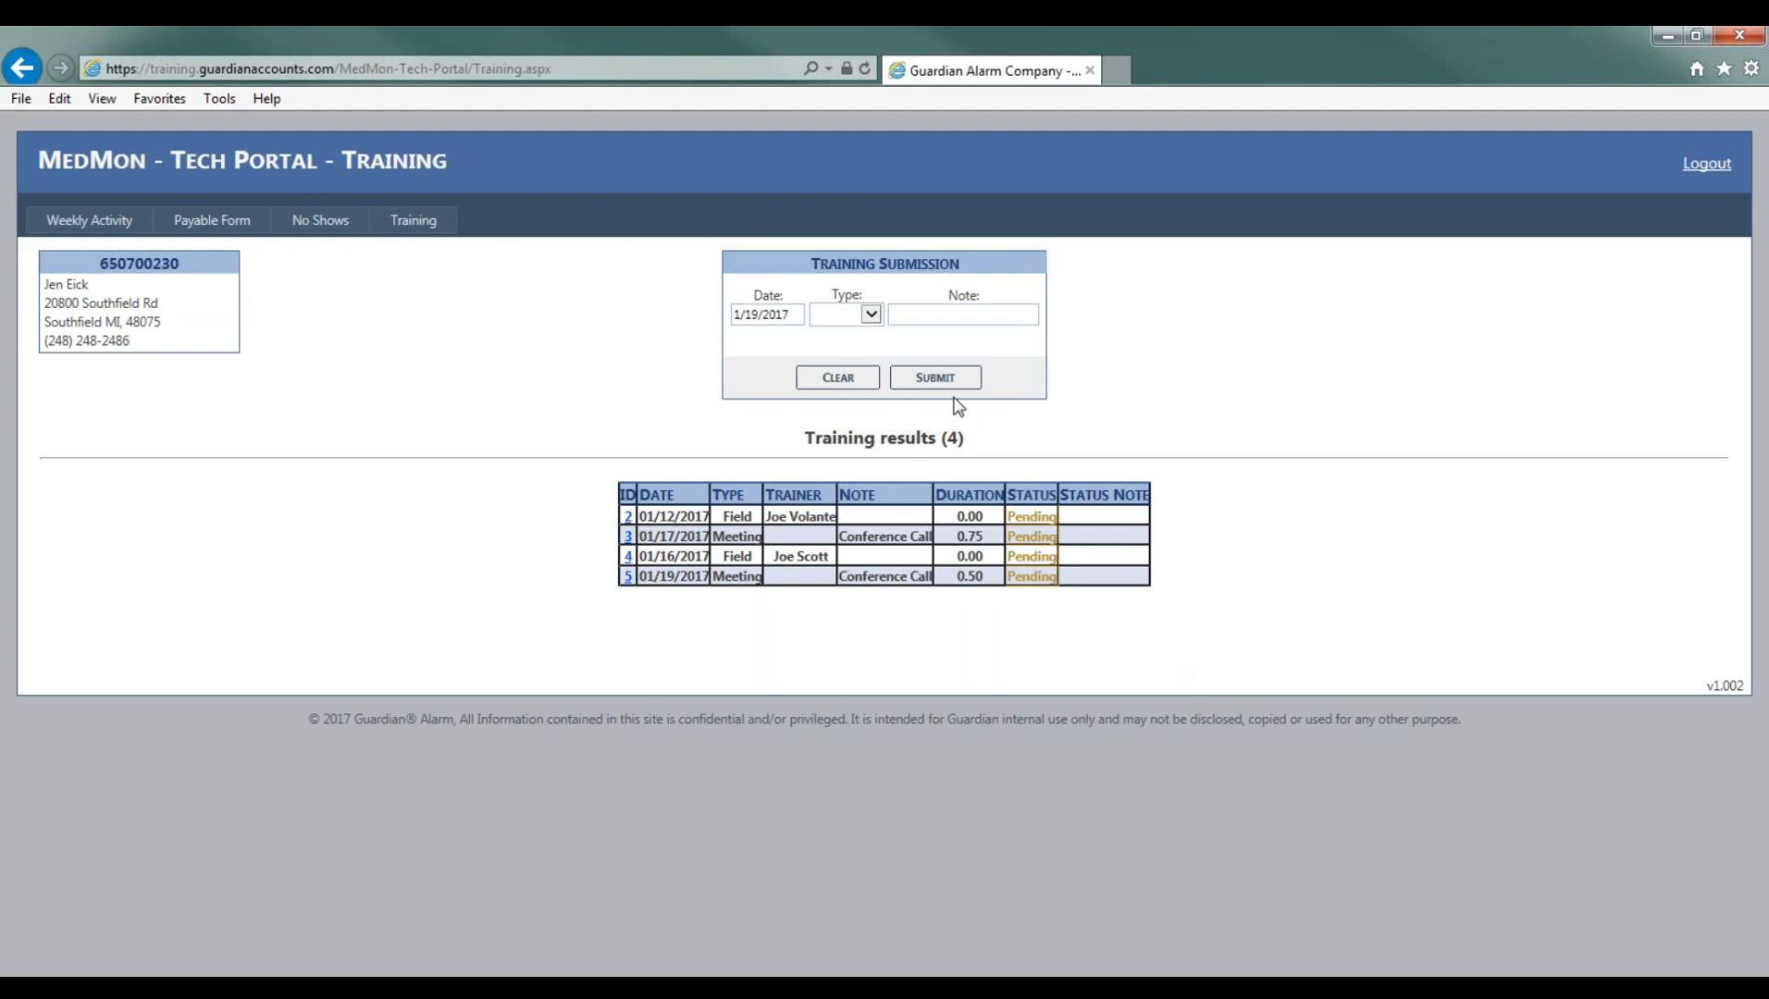
# - Start an Other training entry with a duration of 1 hour 00 minutes and submit it
pyautogui.click(861, 317)
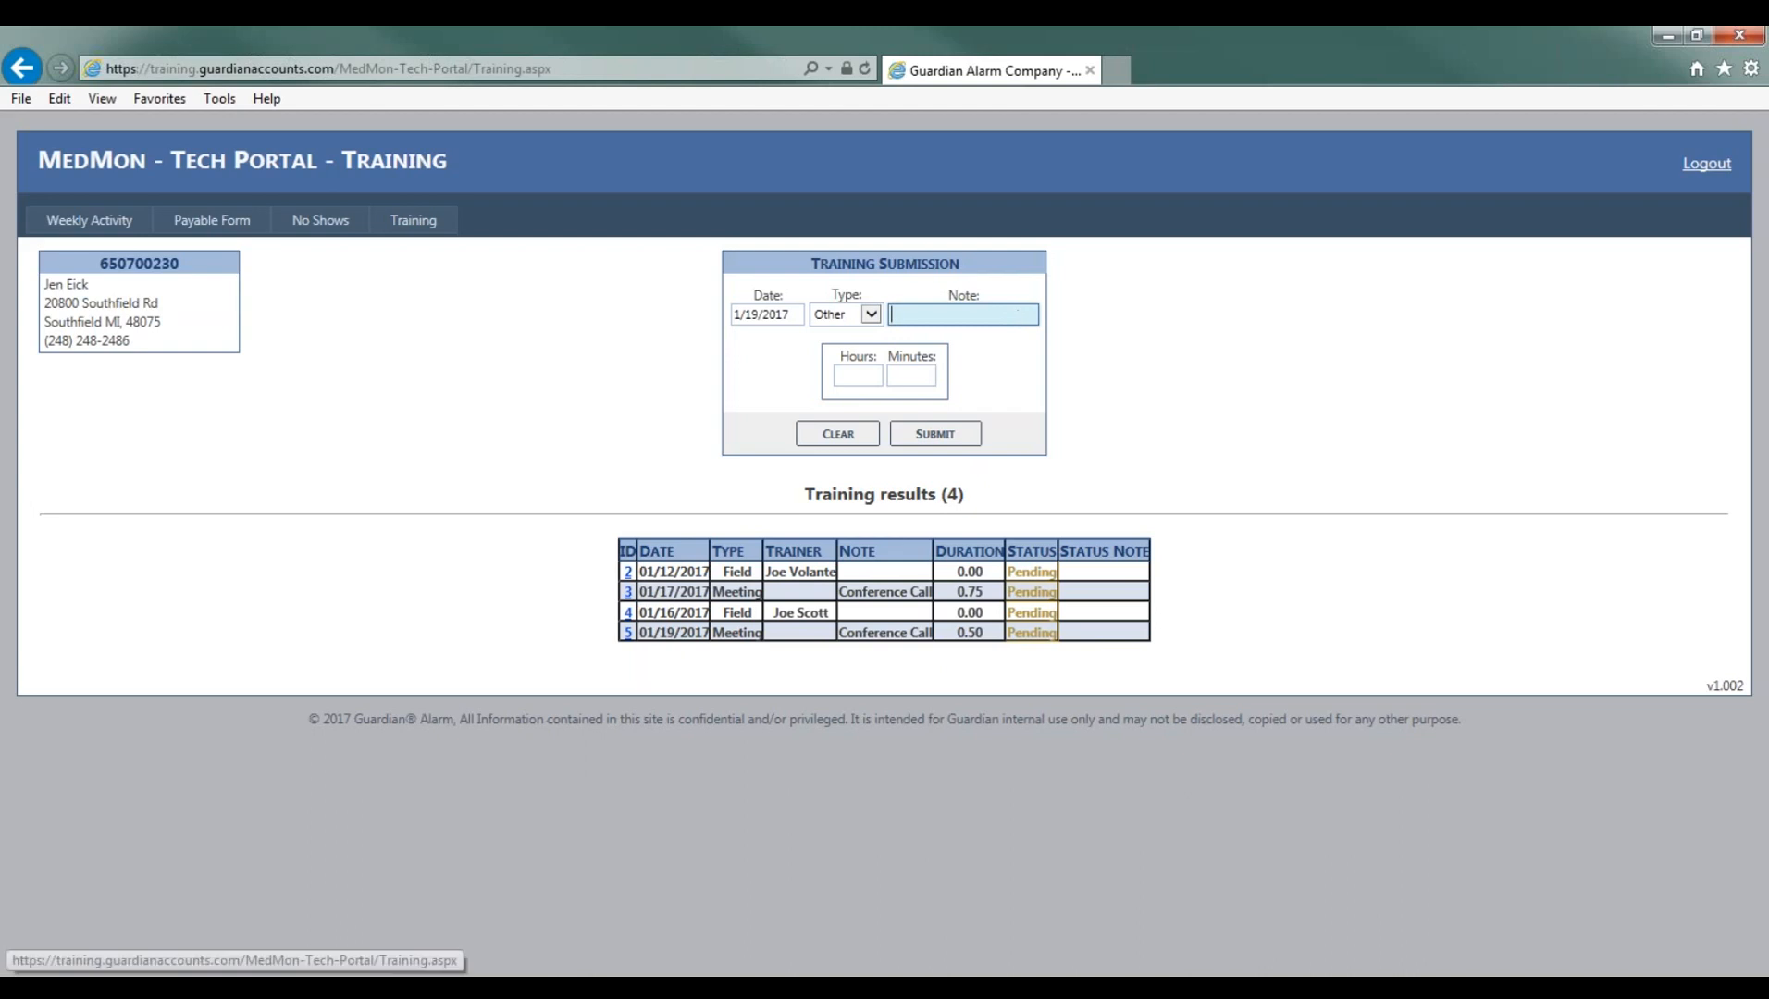
pyautogui.click(872, 375)
pyautogui.write('1')
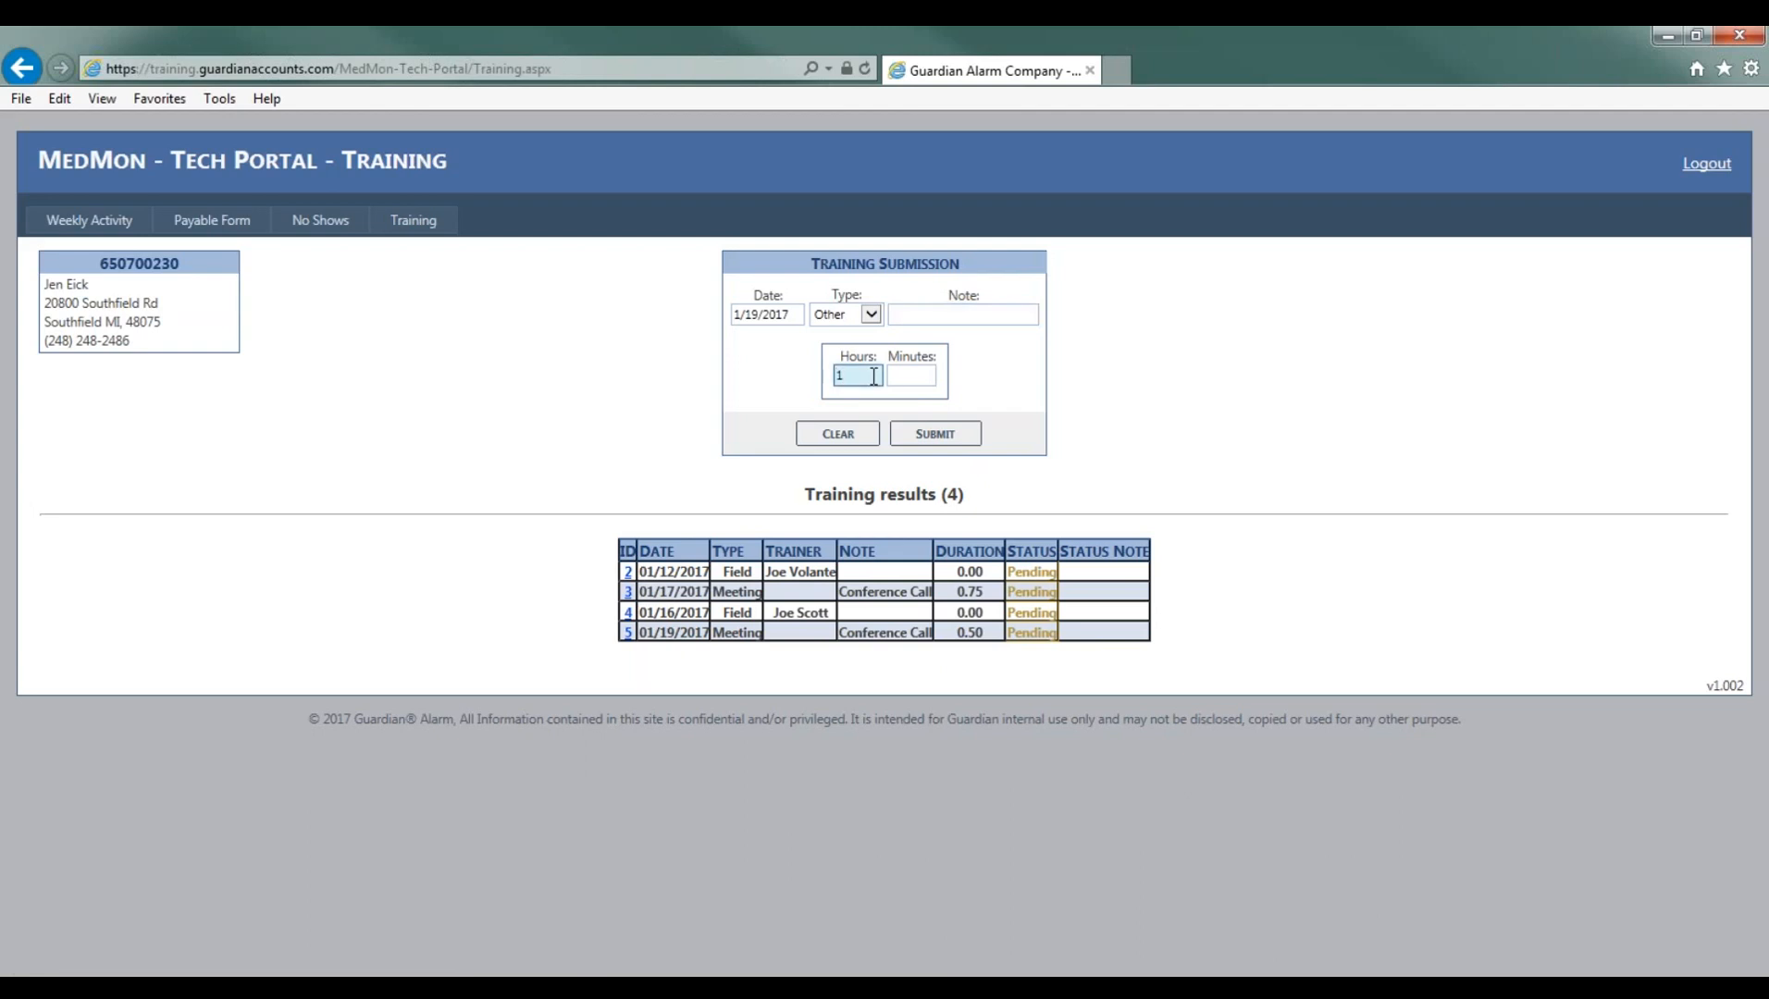
pyautogui.click(899, 377)
pyautogui.write('00')
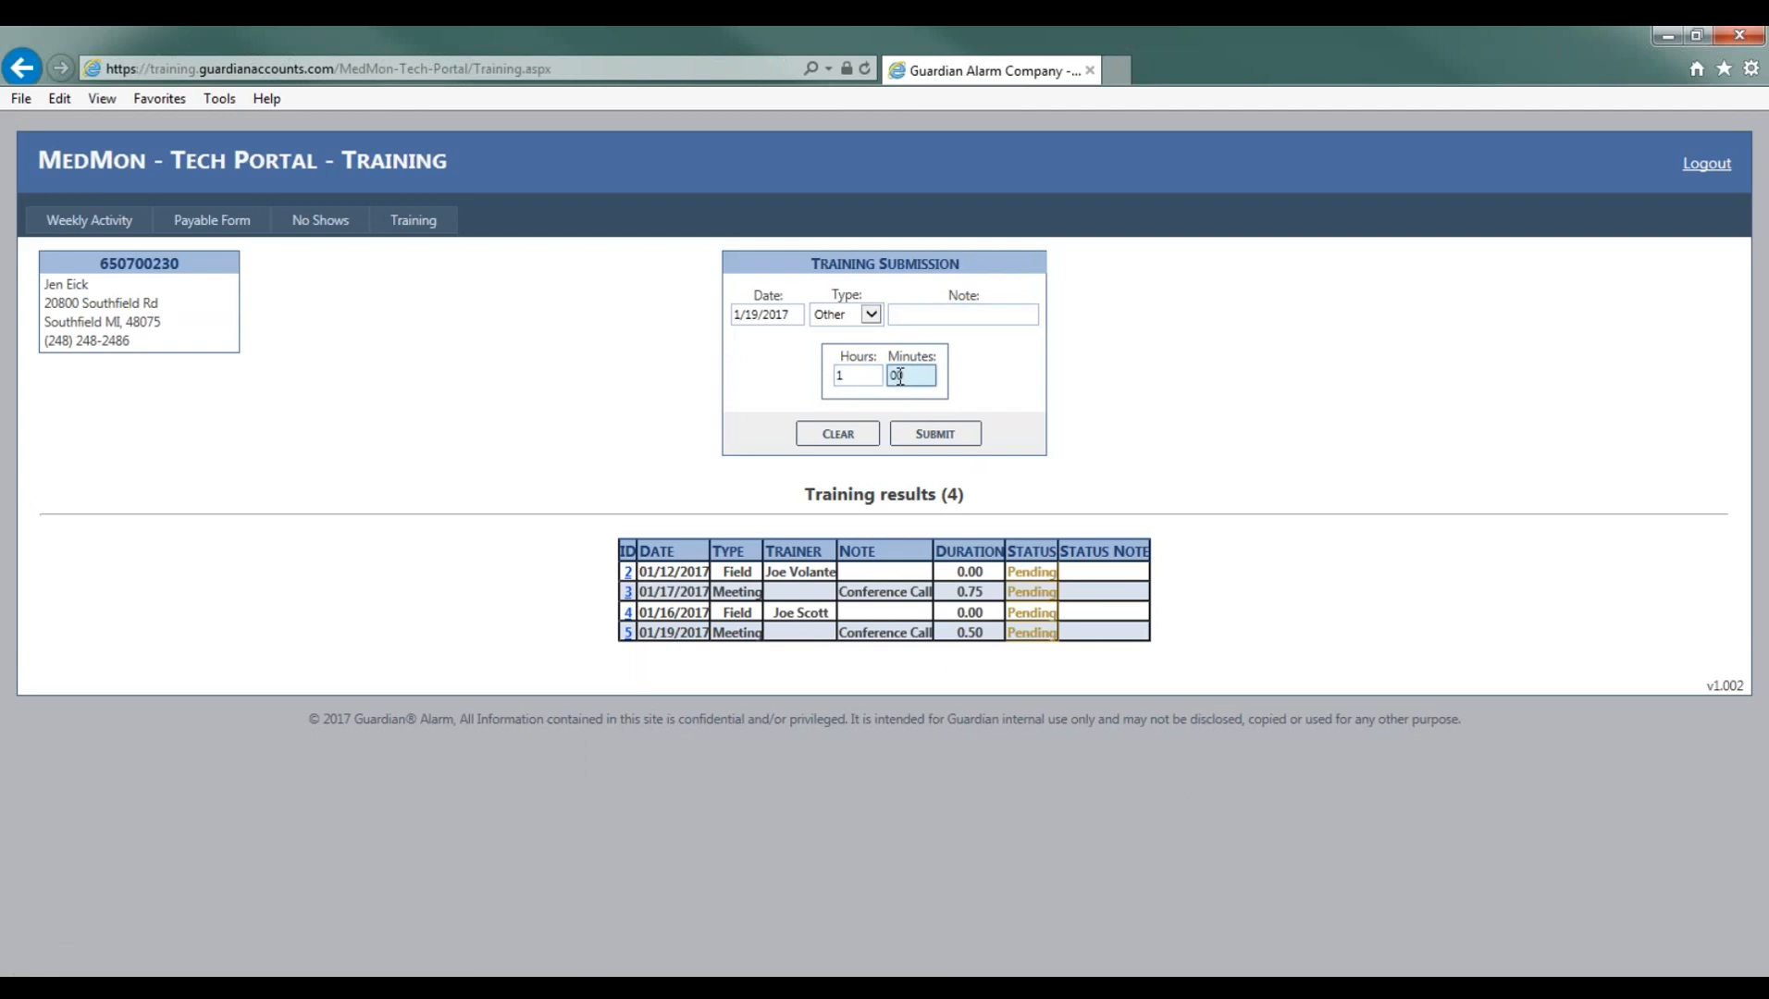
pyautogui.click(935, 433)
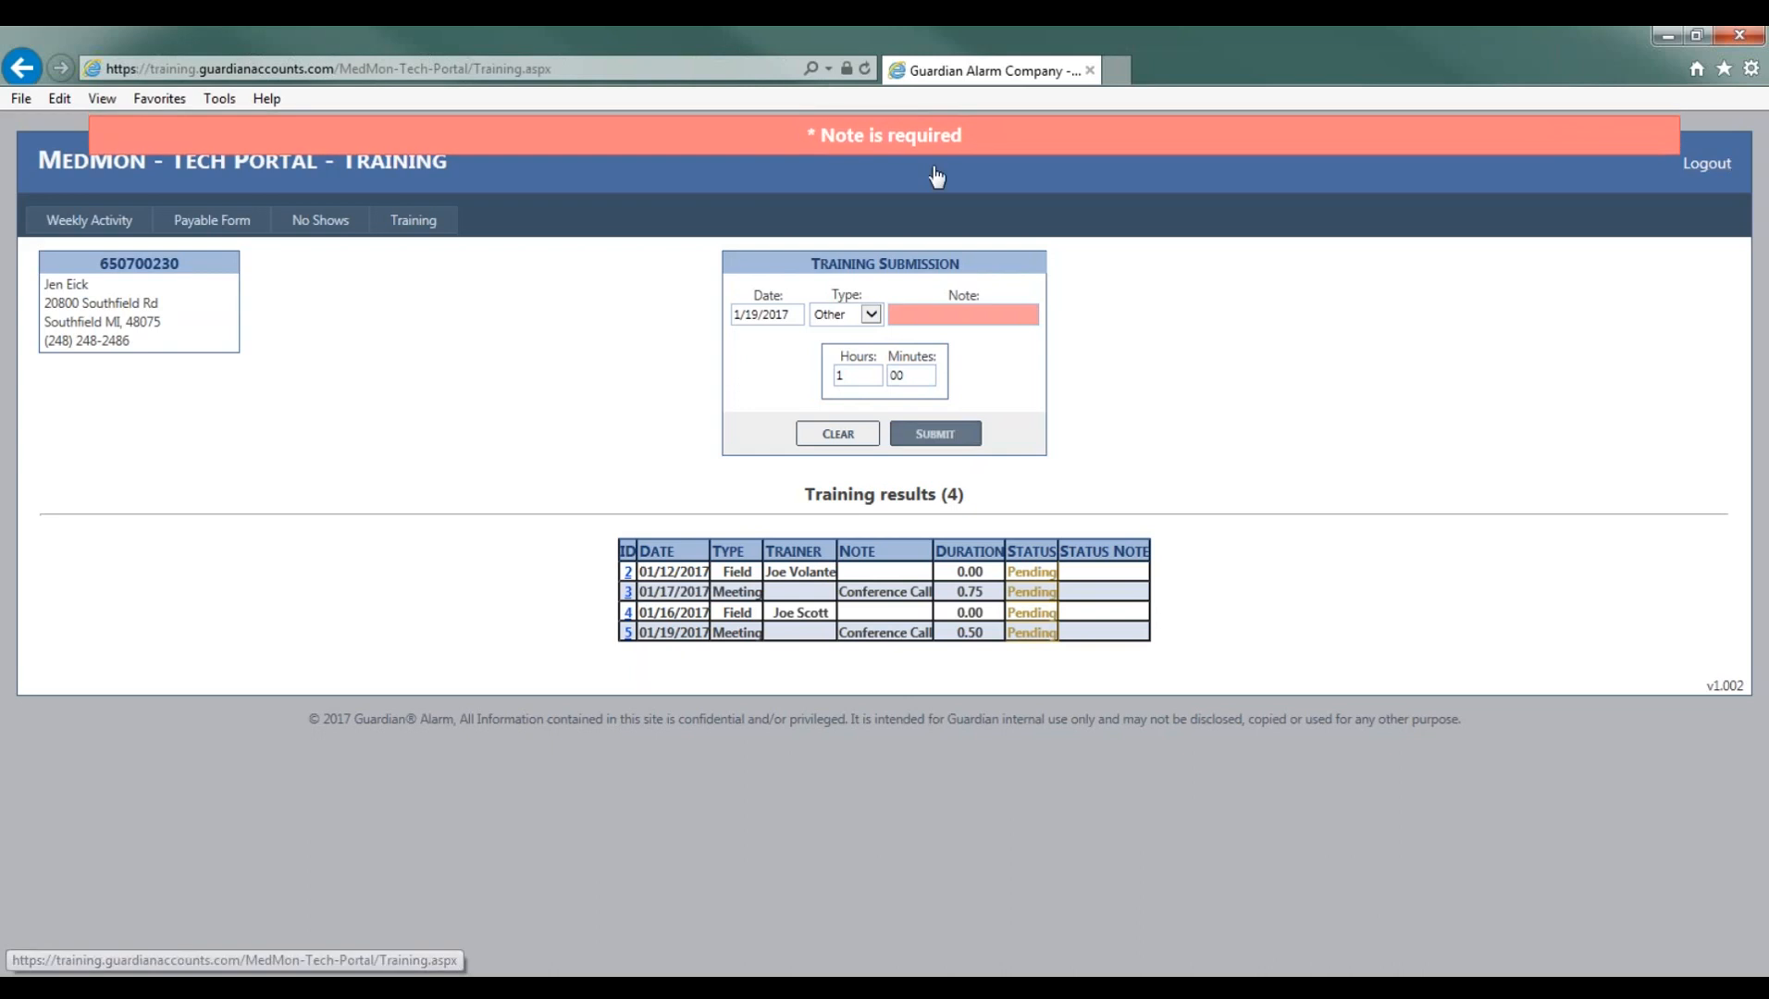
# - Enter the note American House Install for the Other entry and submit it again
pyautogui.click(980, 315)
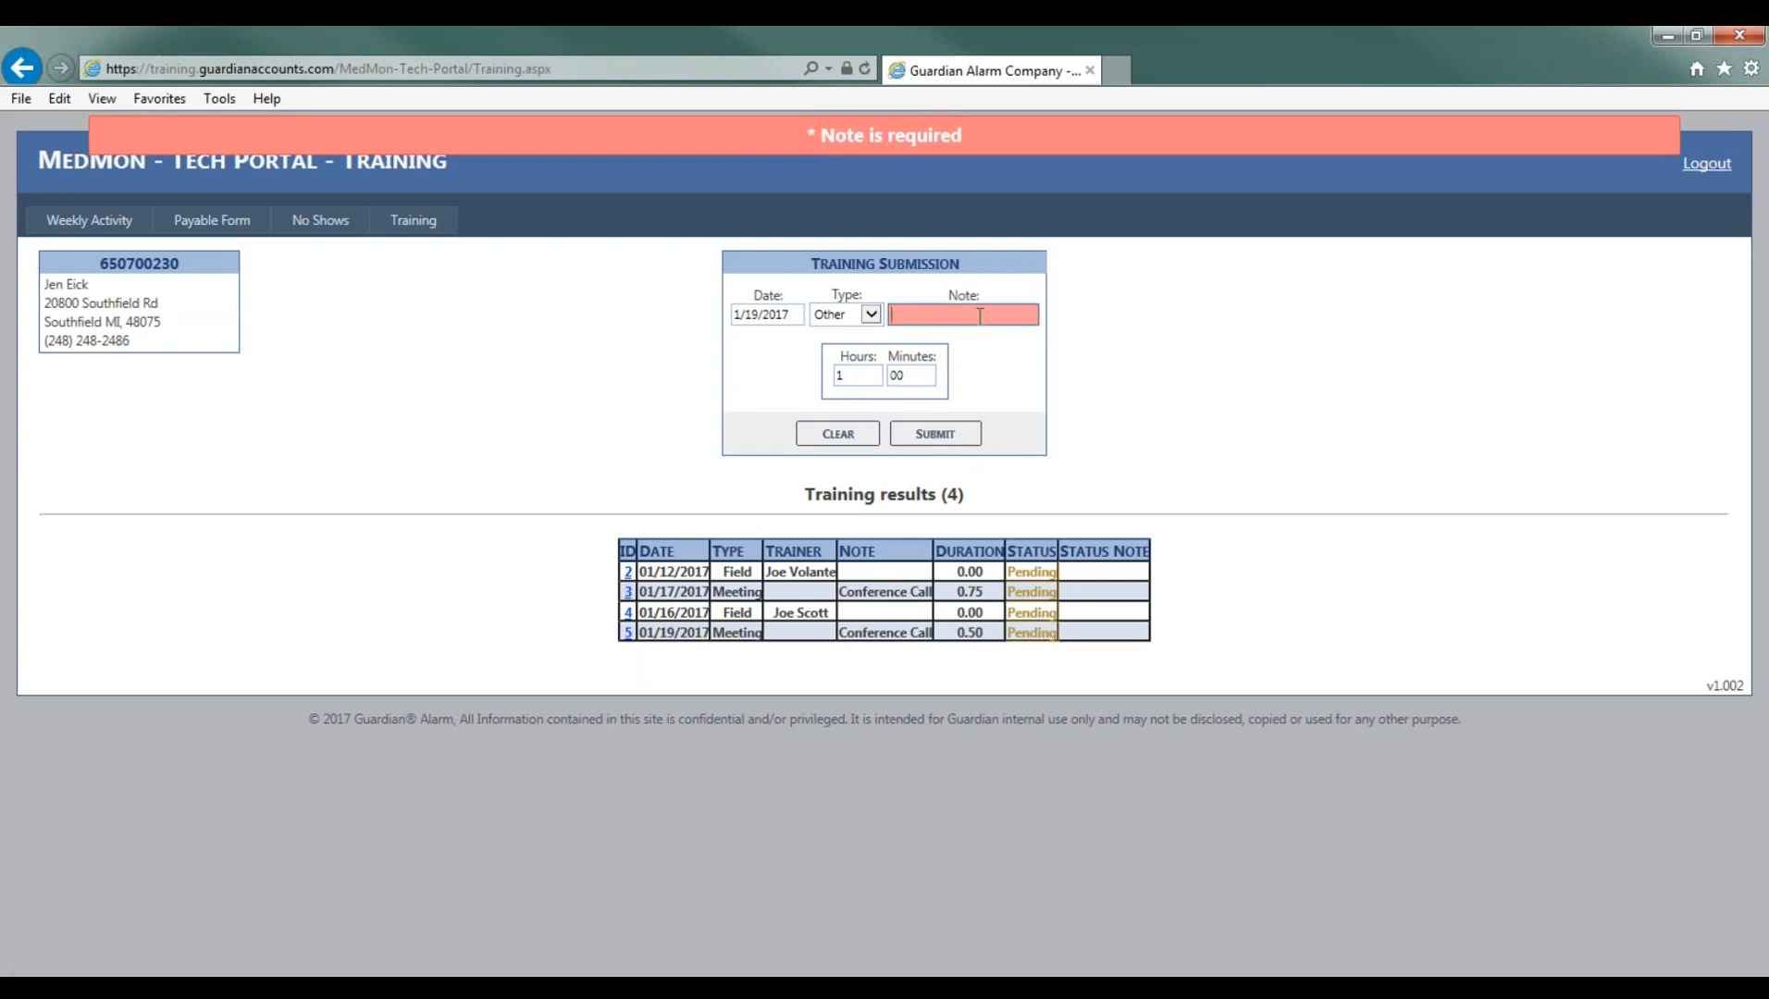
pyautogui.write('American H')
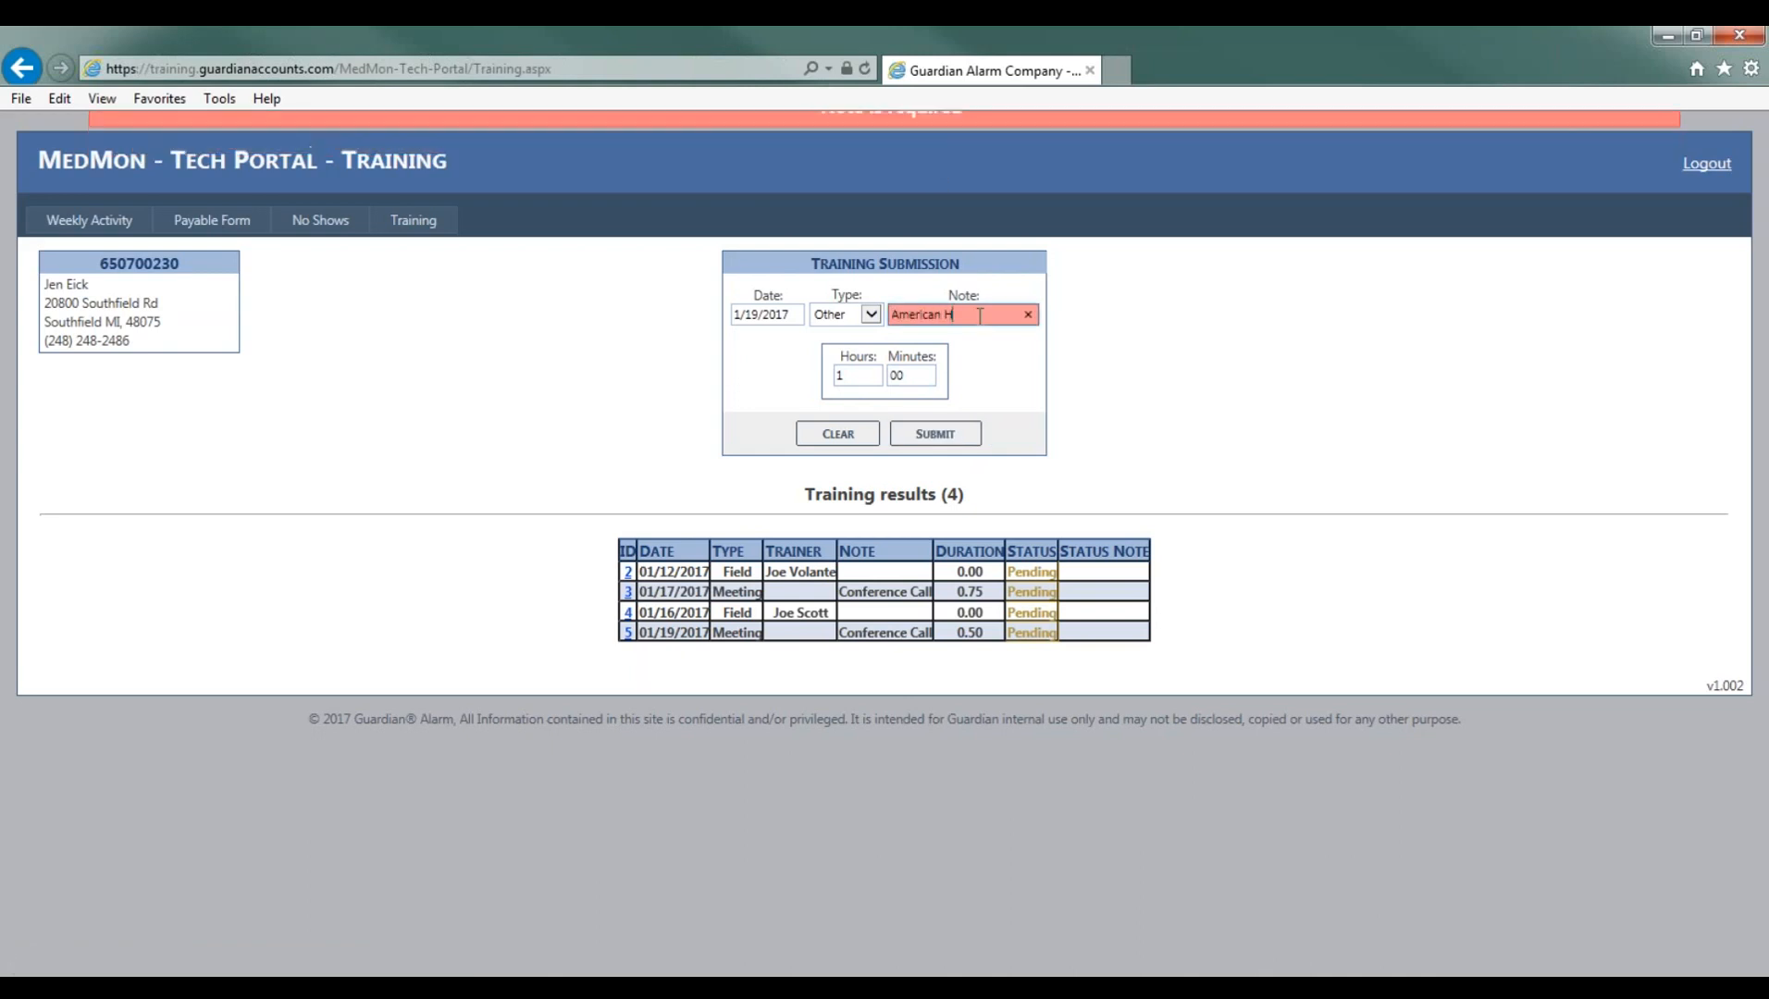
pyautogui.write('ouse Insal')
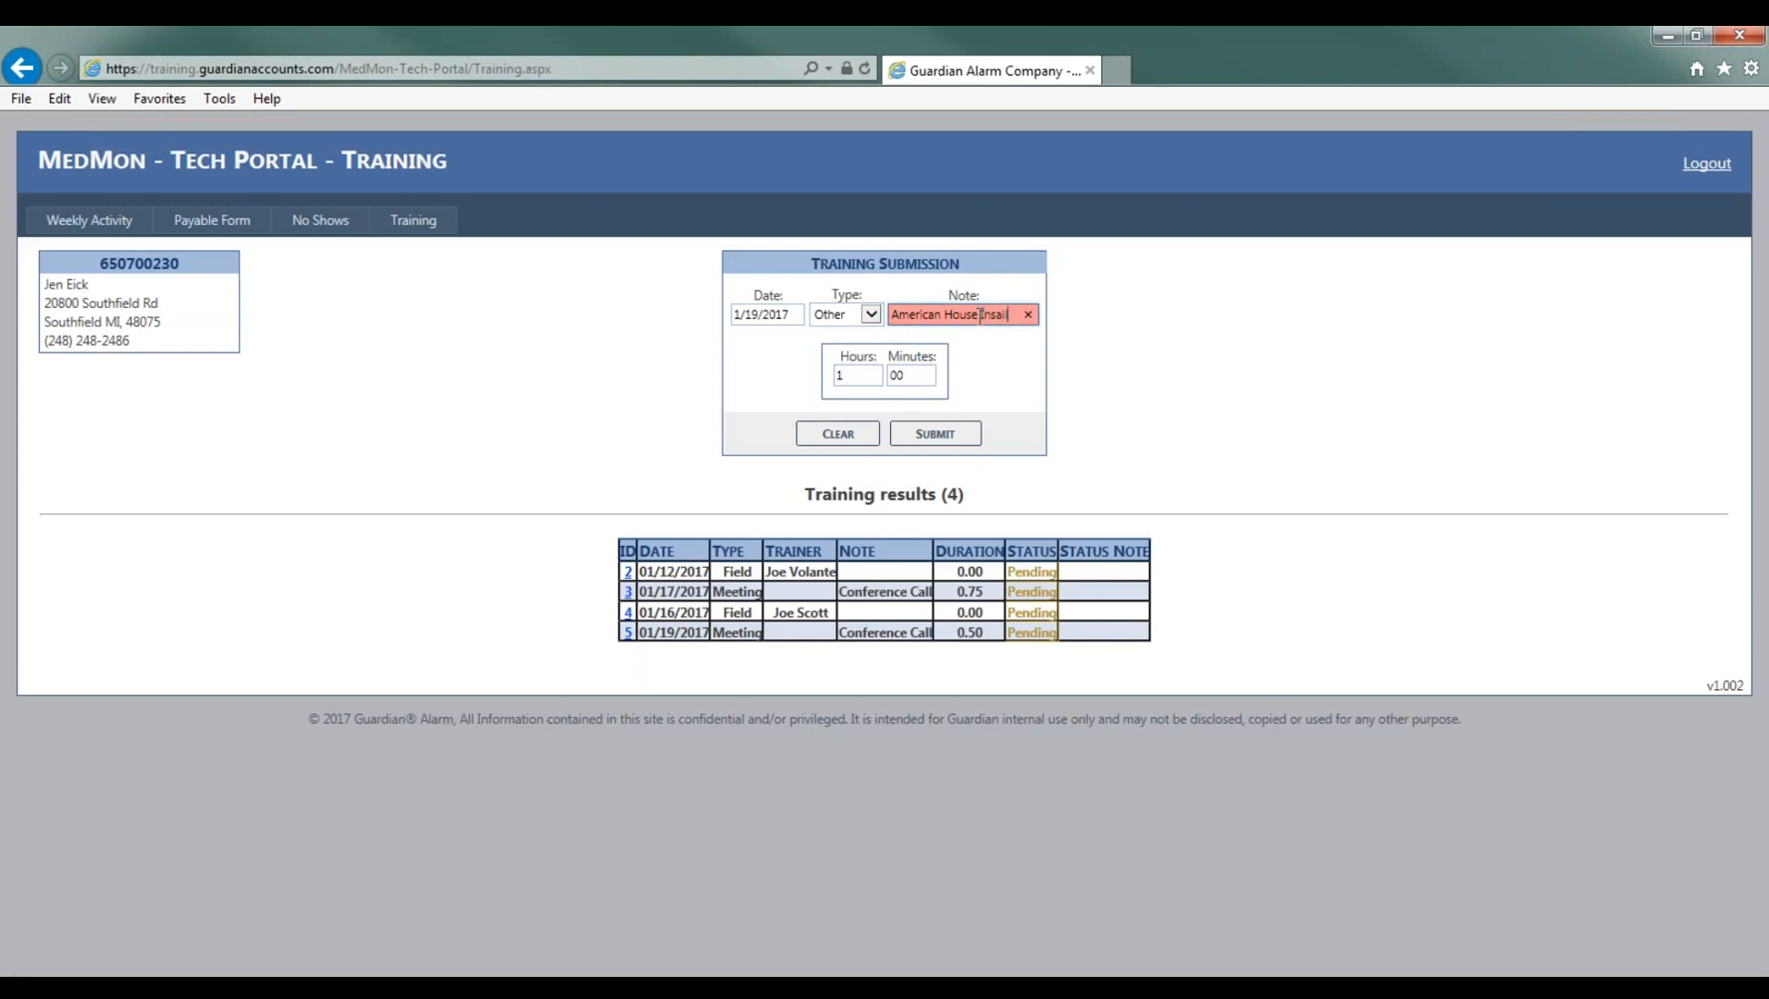
pyautogui.press('BackSpace')
pyautogui.press('BackSpace')
pyautogui.write('tall')
pyautogui.click(936, 434)
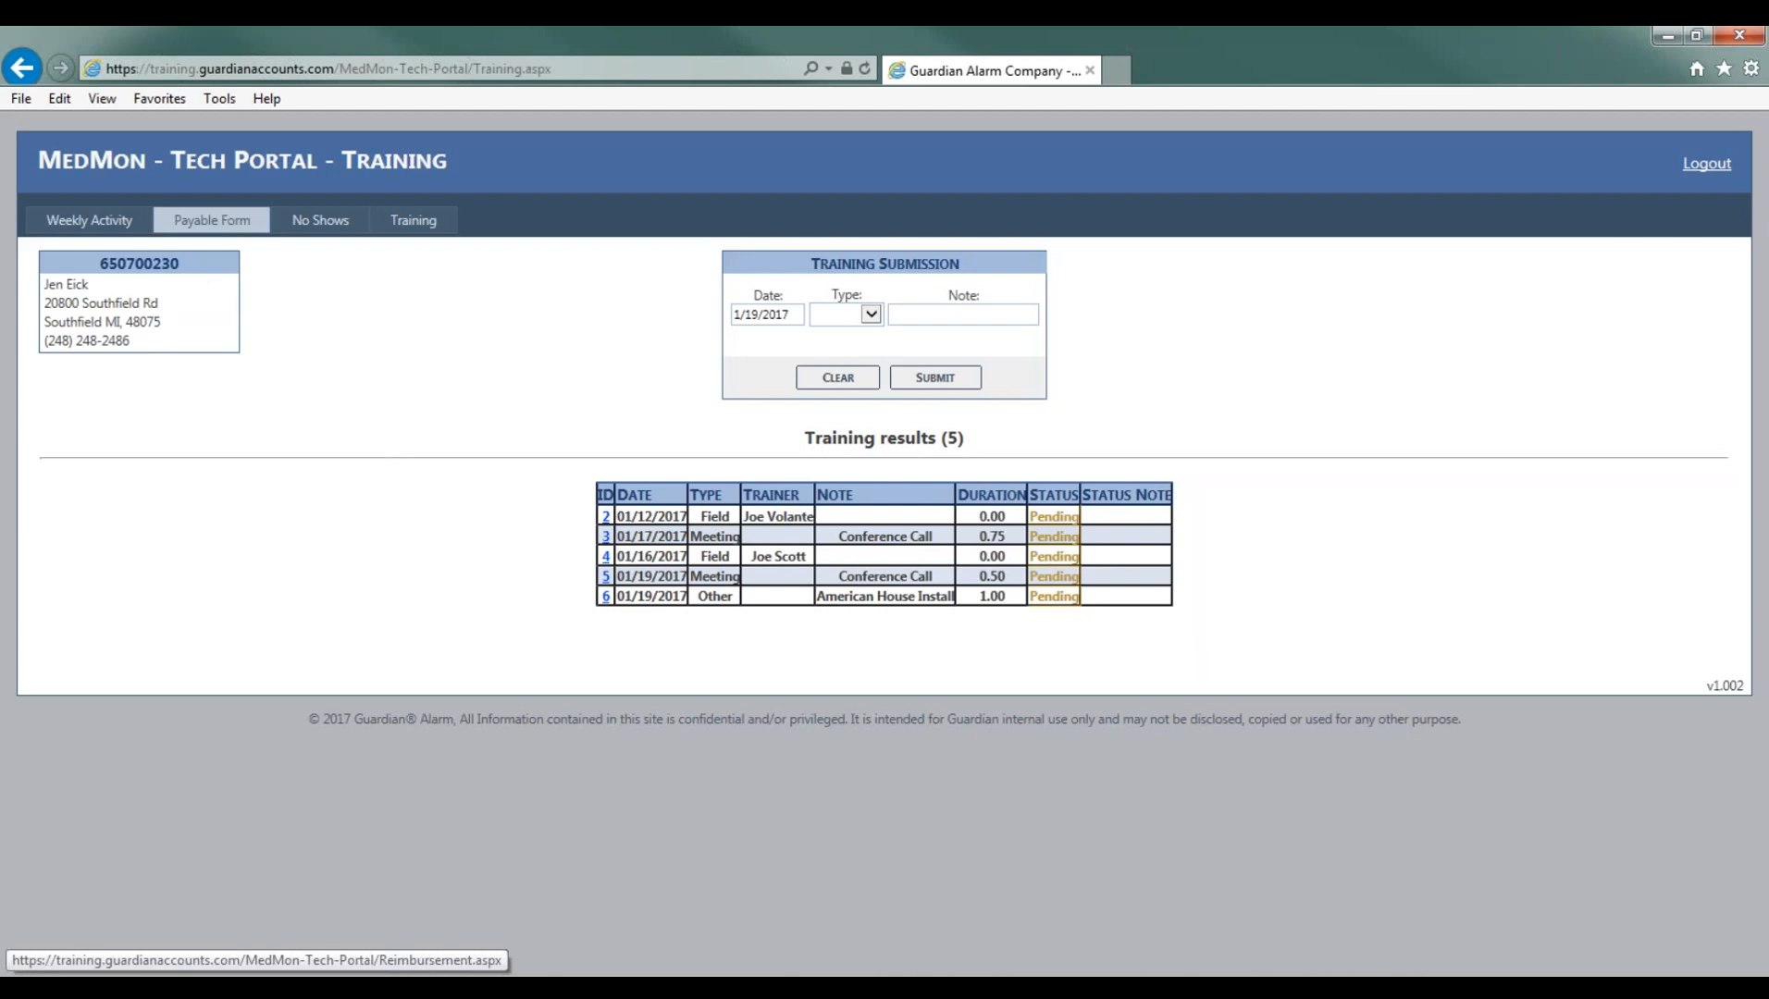
# - Open the pending Monday job from the Weekly Activity page for editing
pyautogui.click(204, 222)
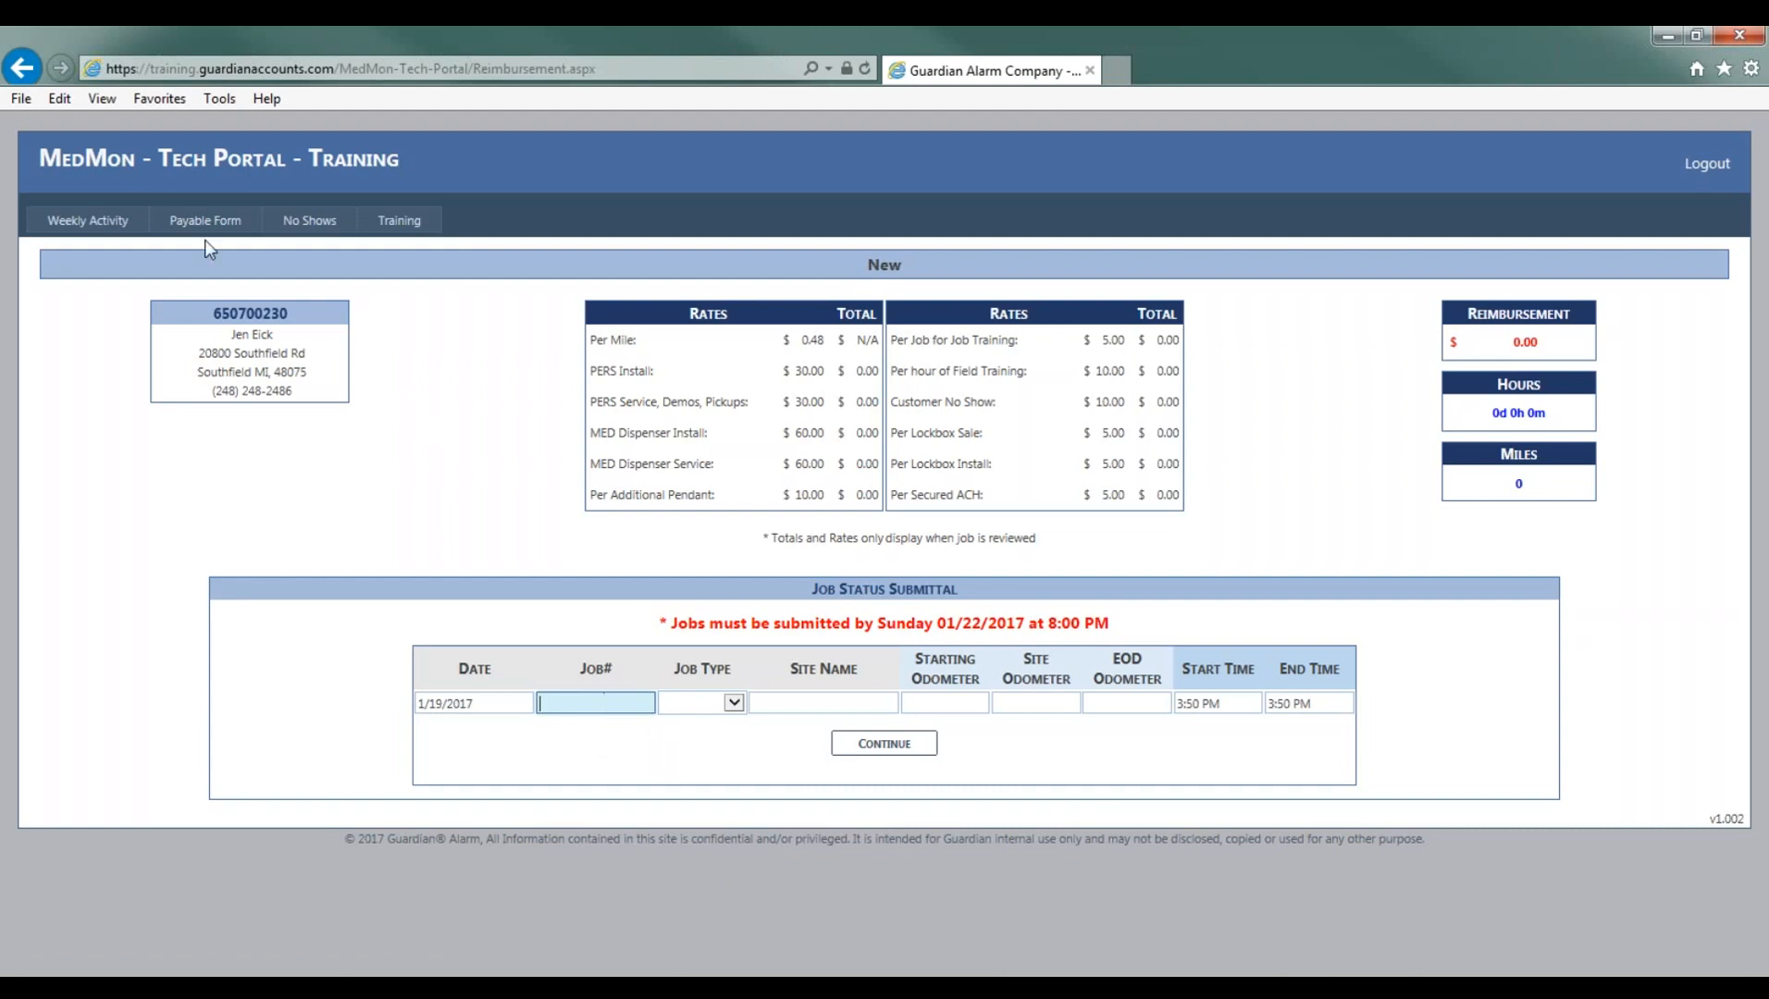
pyautogui.click(108, 225)
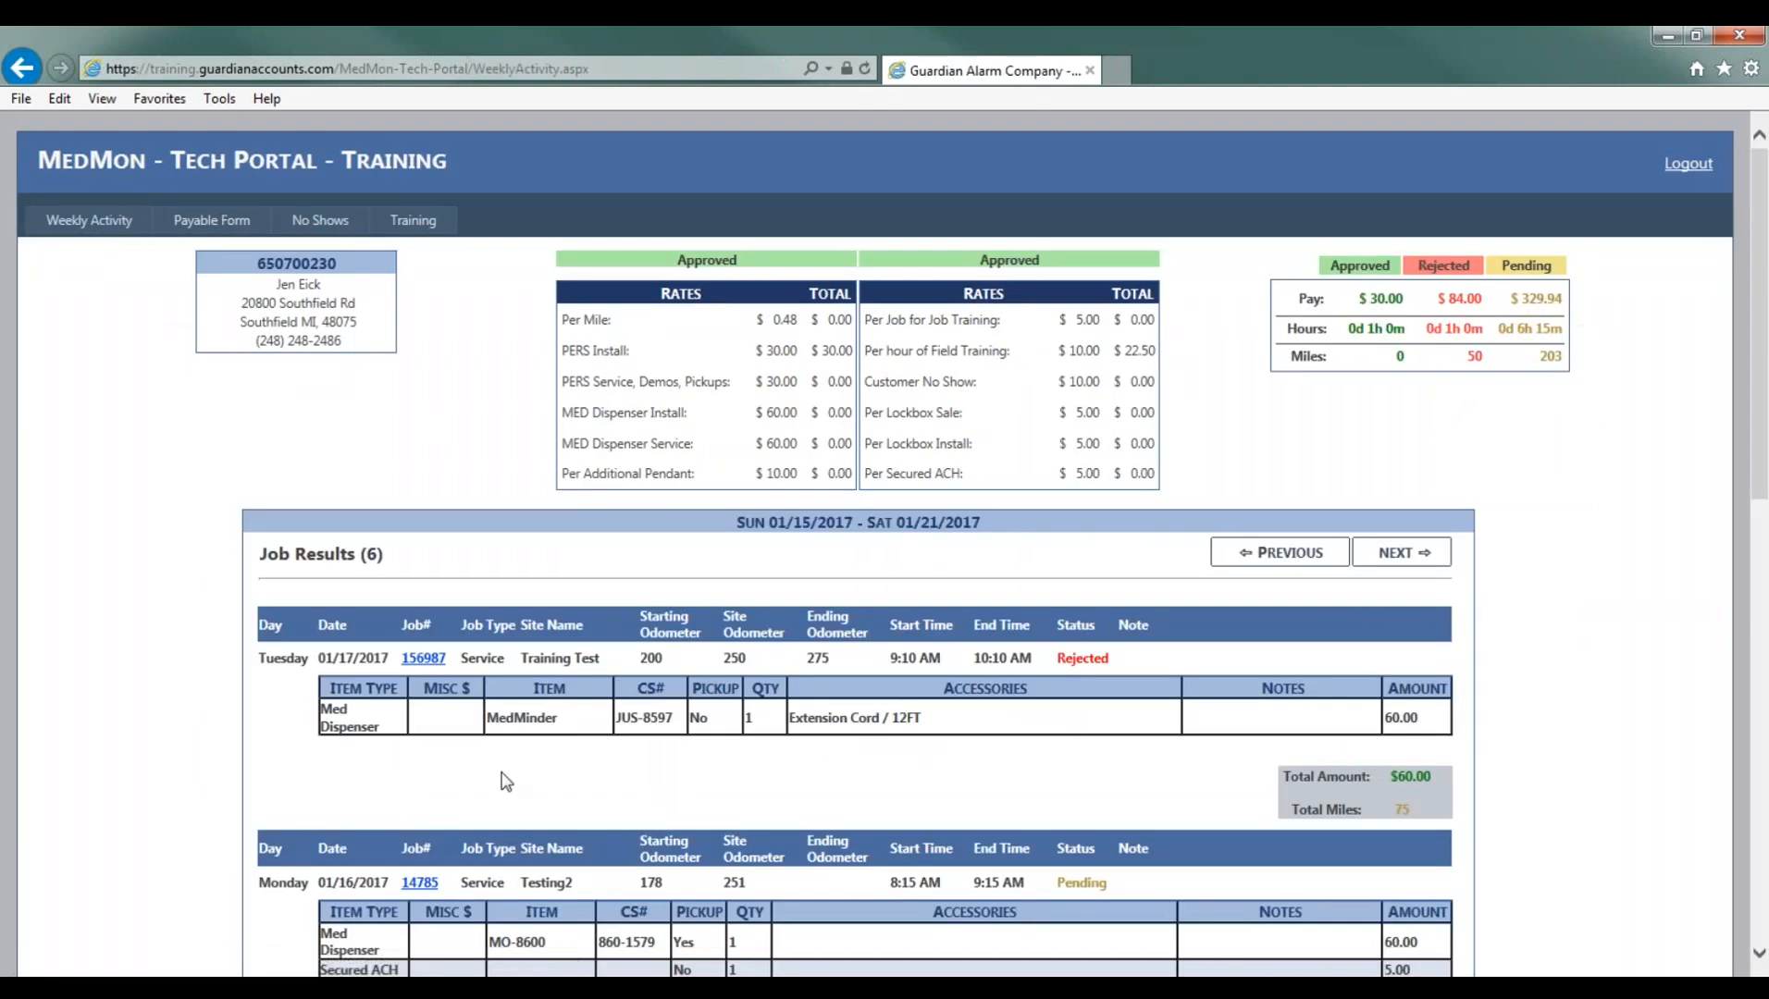
pyautogui.scroll(-1, 425, 879)
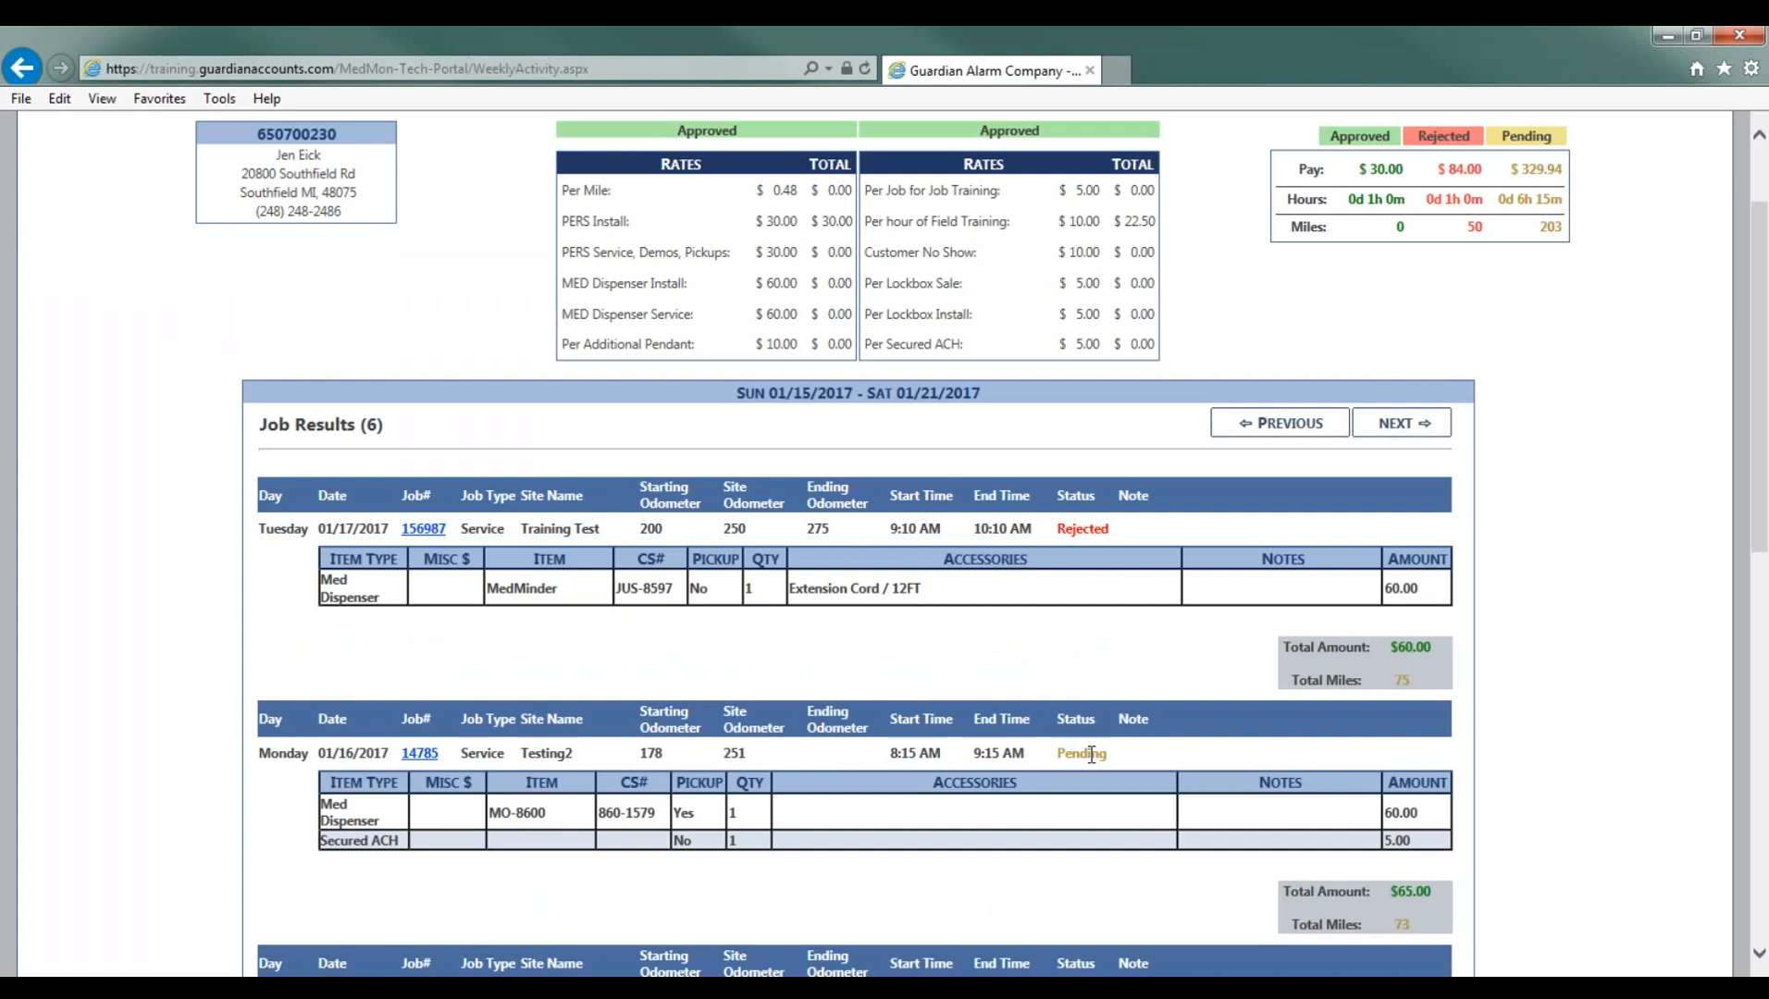
pyautogui.click(416, 758)
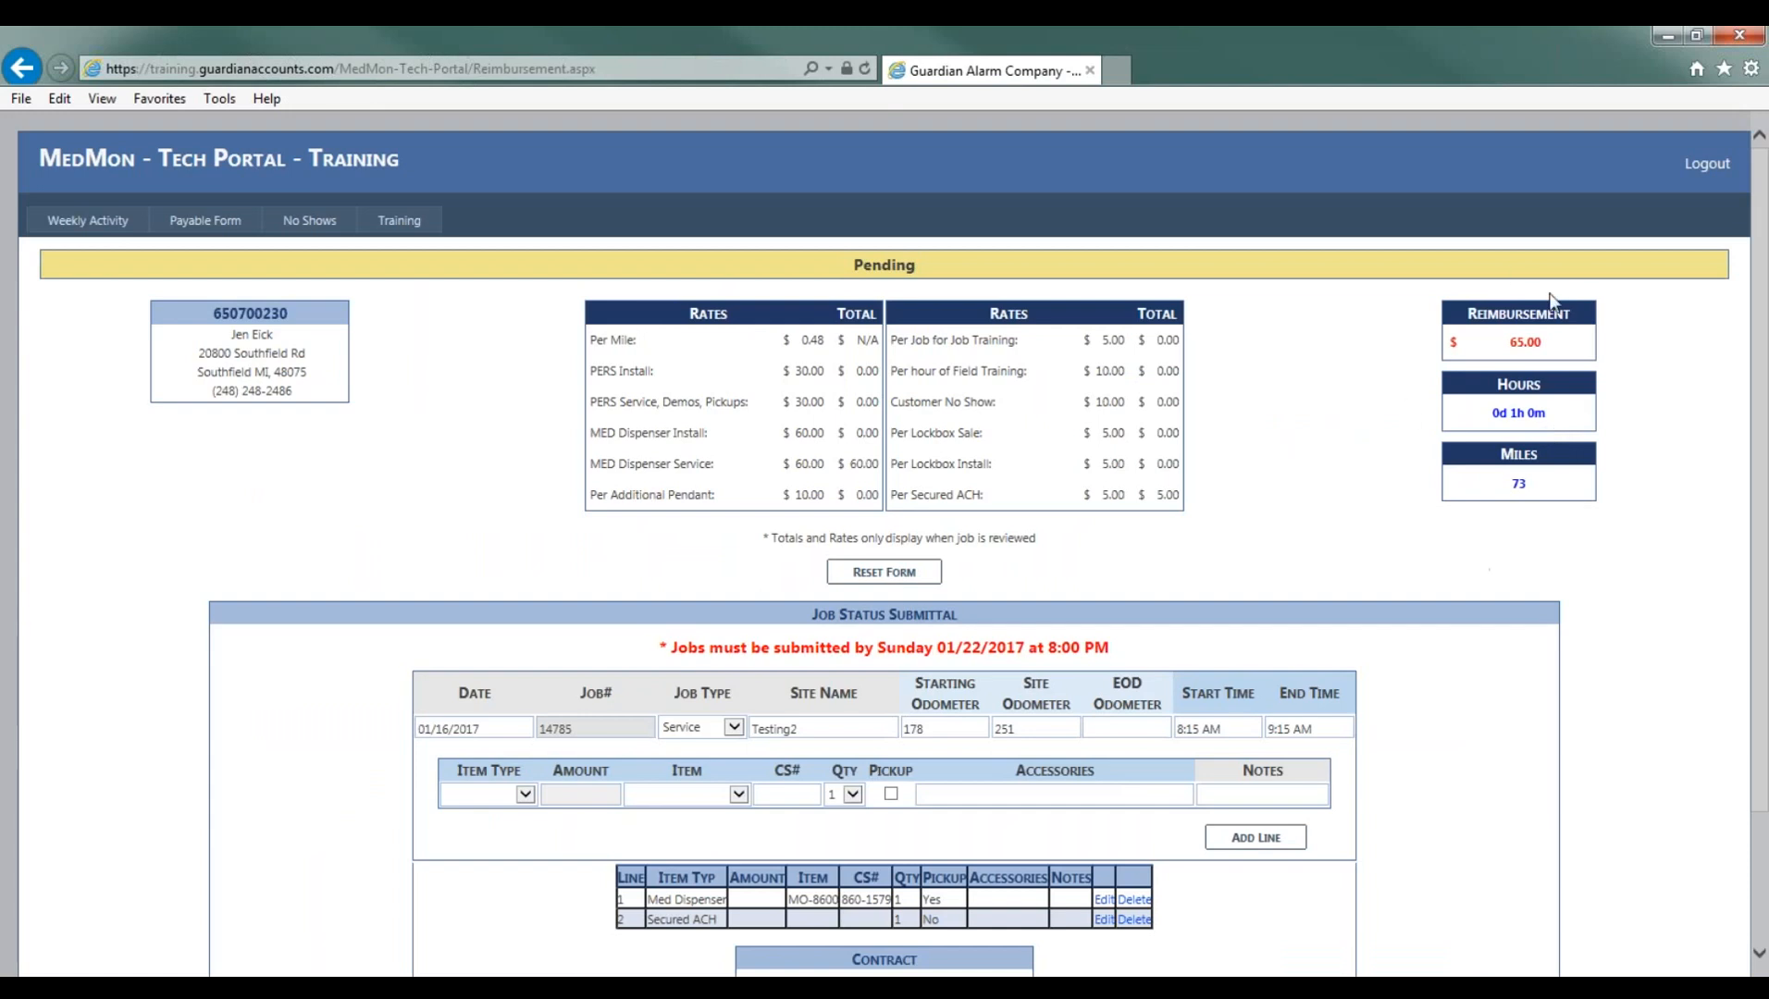
# - Add a Job Training line to the job with a ride-along note naming the trainee
pyautogui.scroll(-3, 1337, 523)
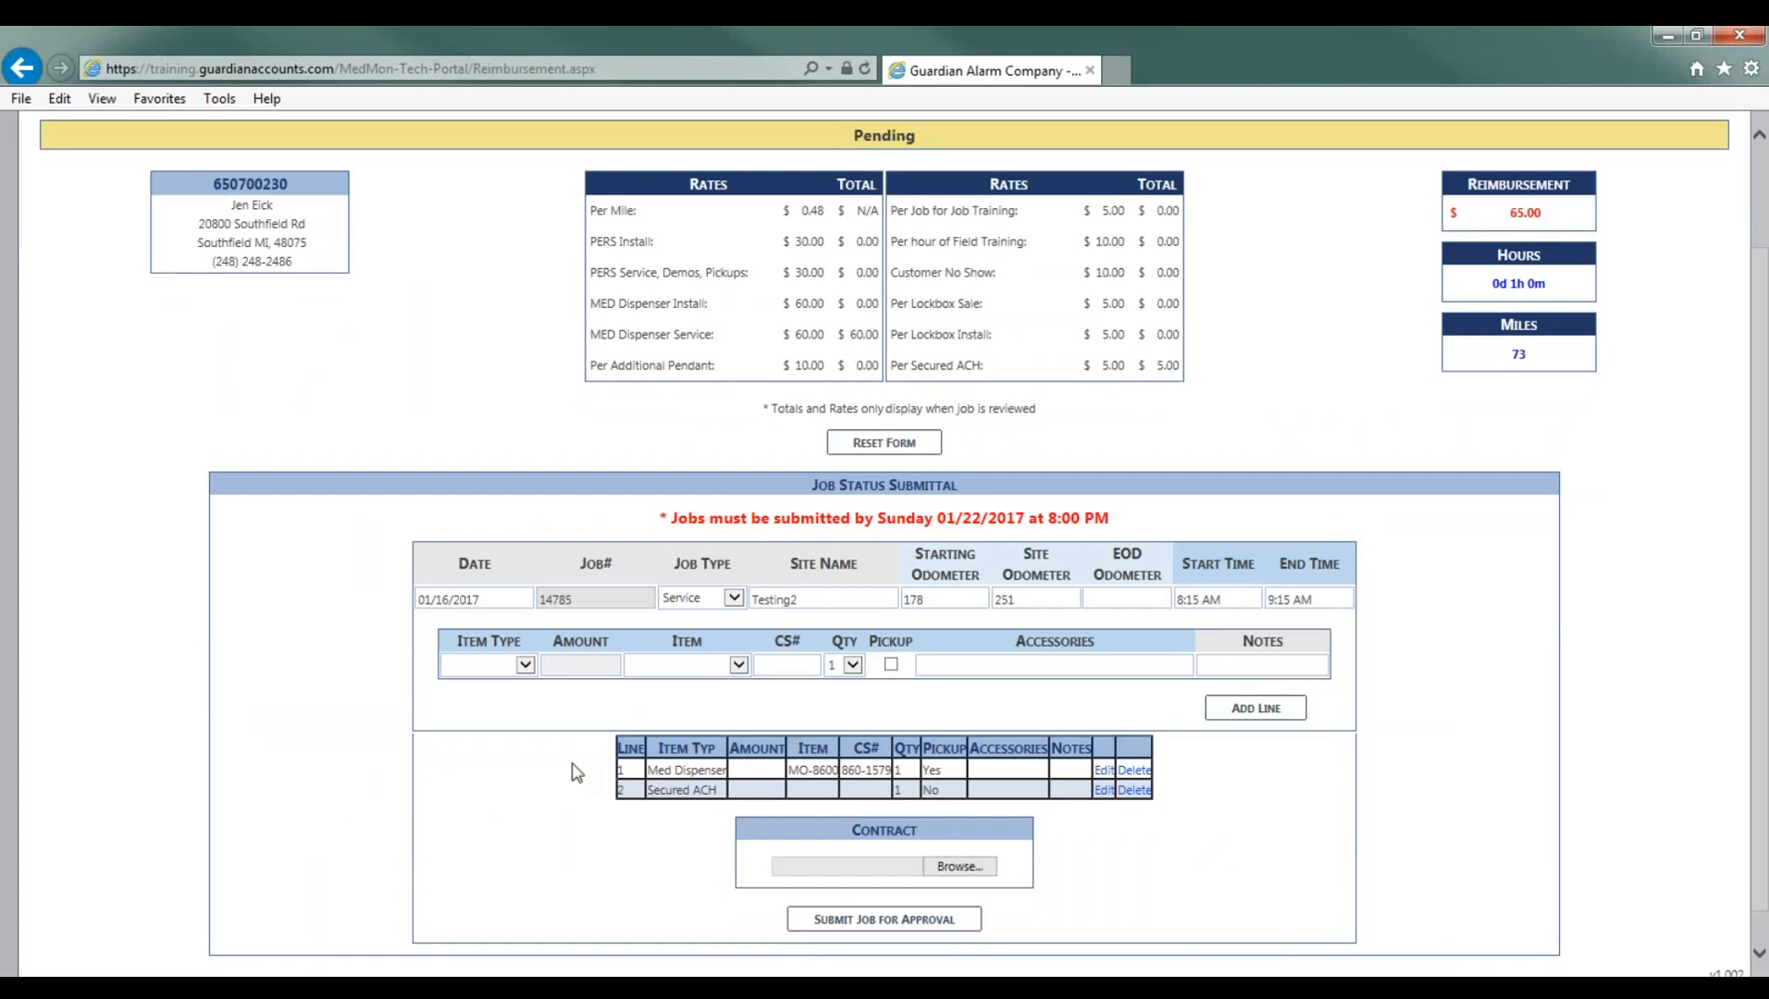
pyautogui.click(525, 665)
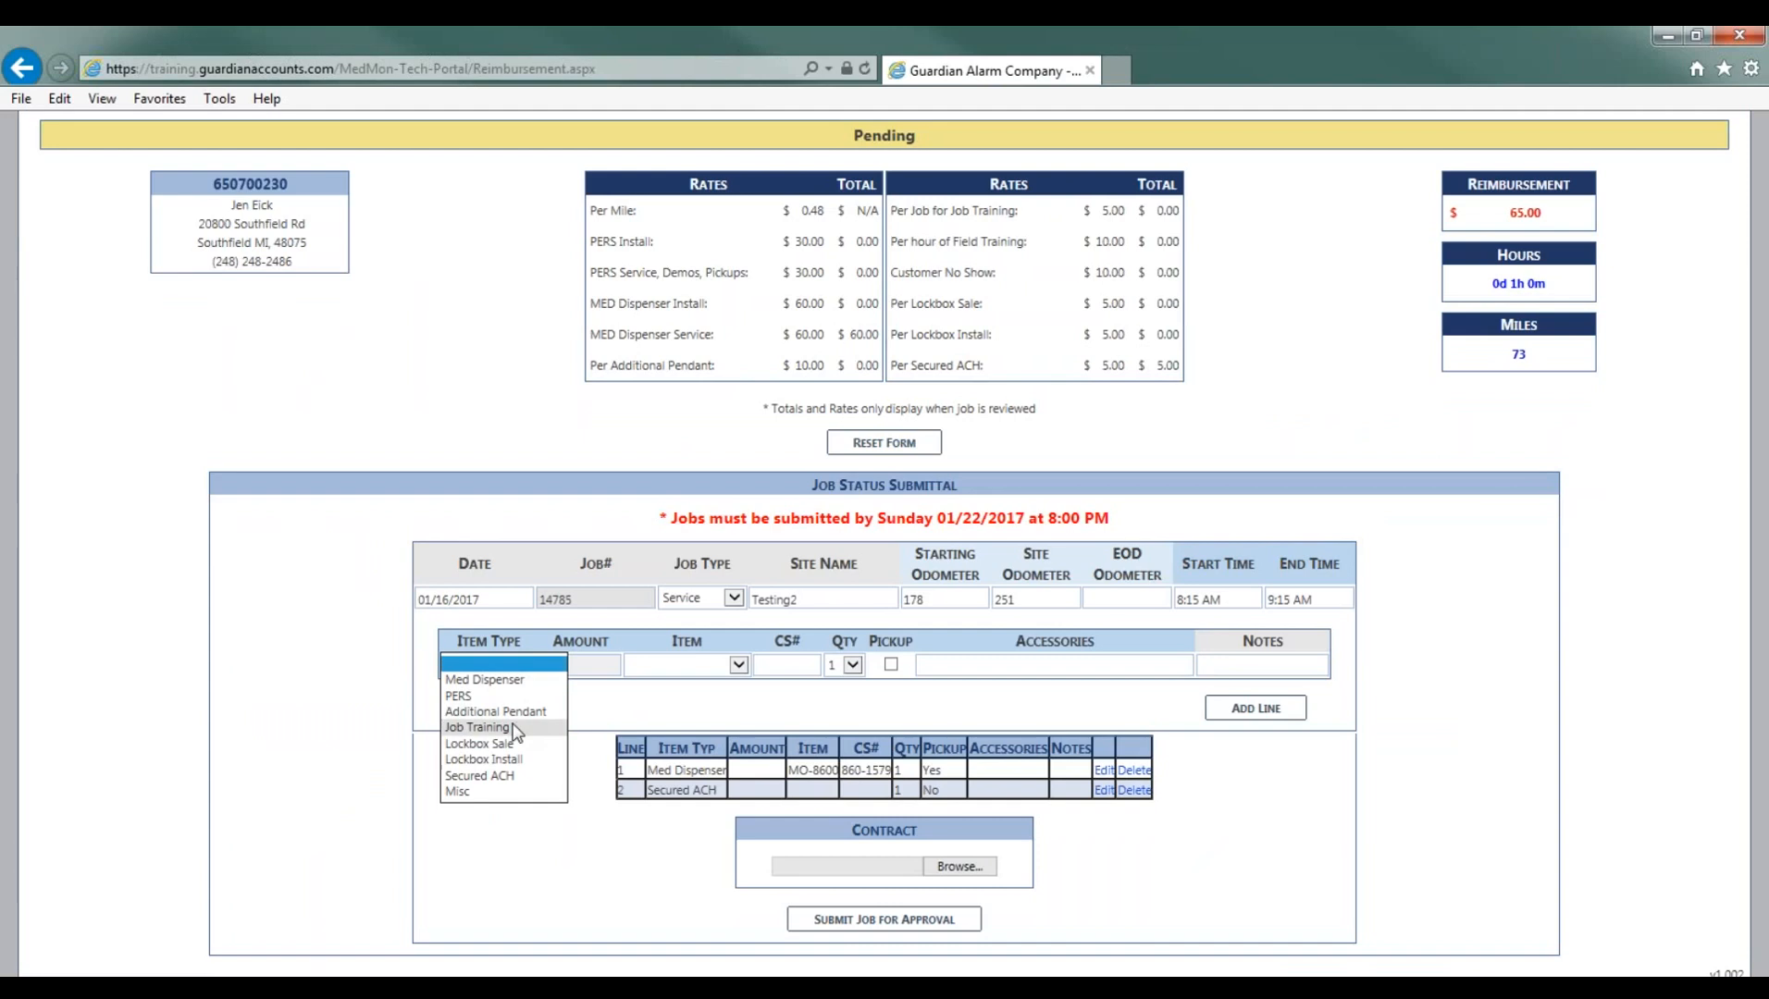
pyautogui.click(511, 729)
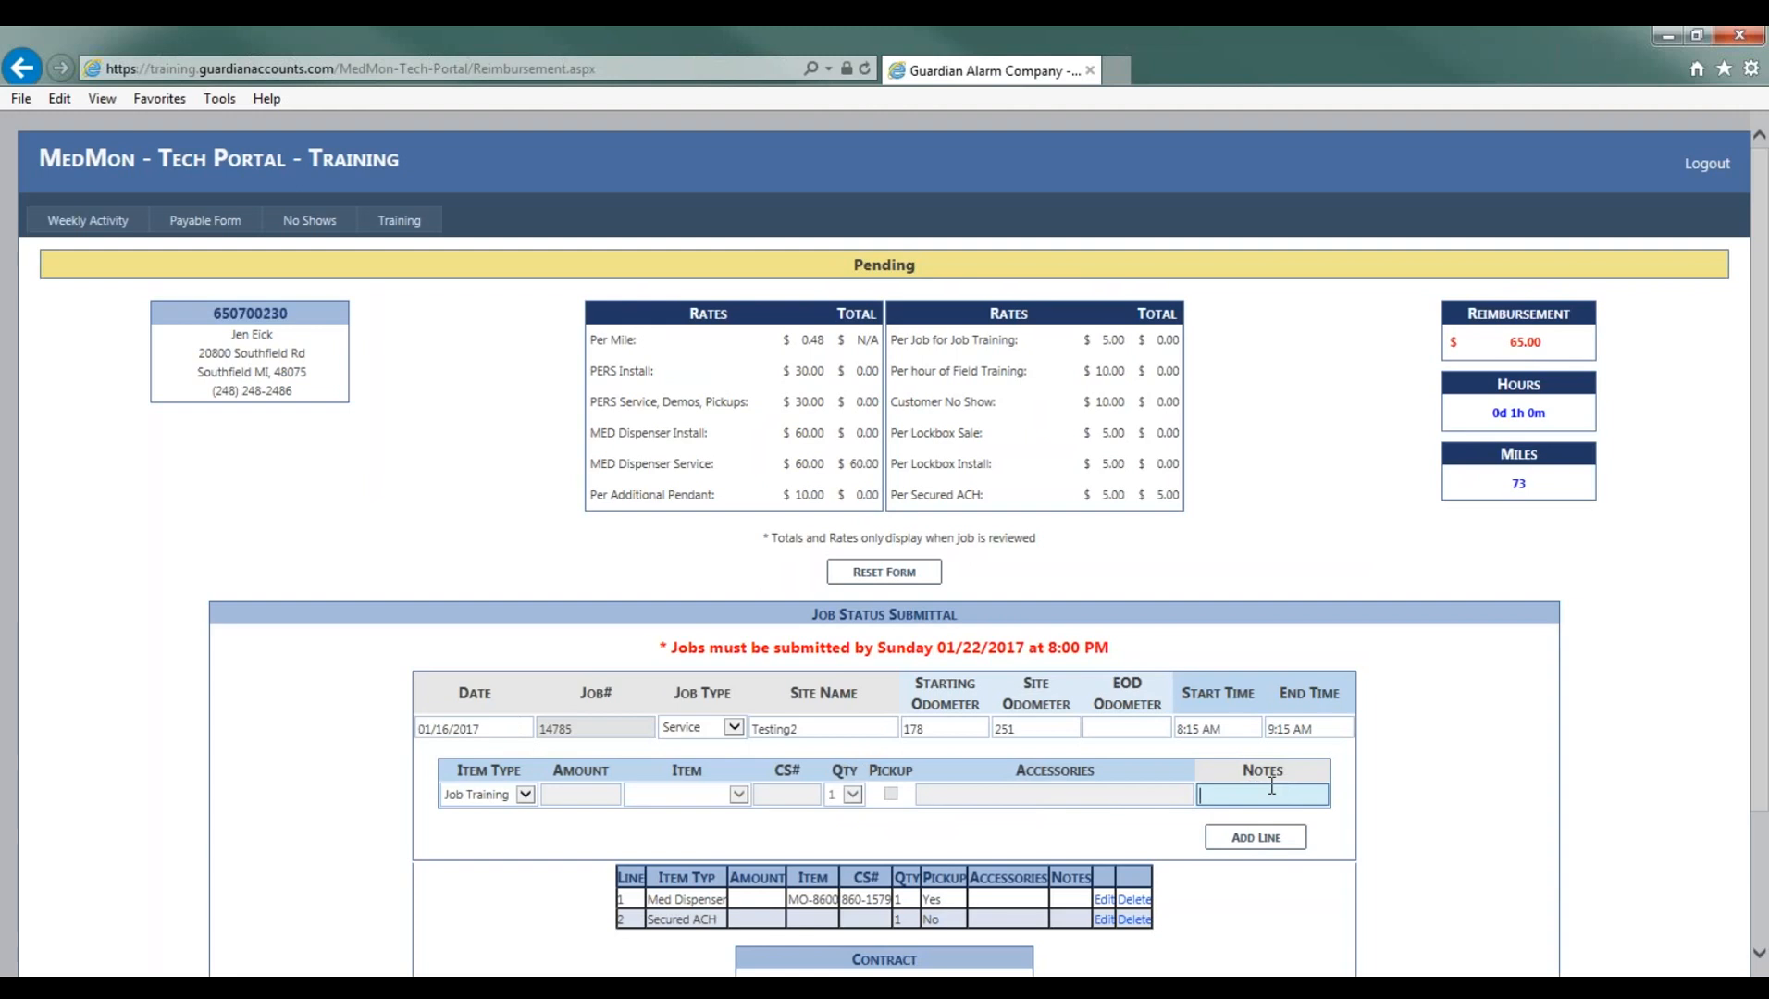
pyautogui.write('ride')
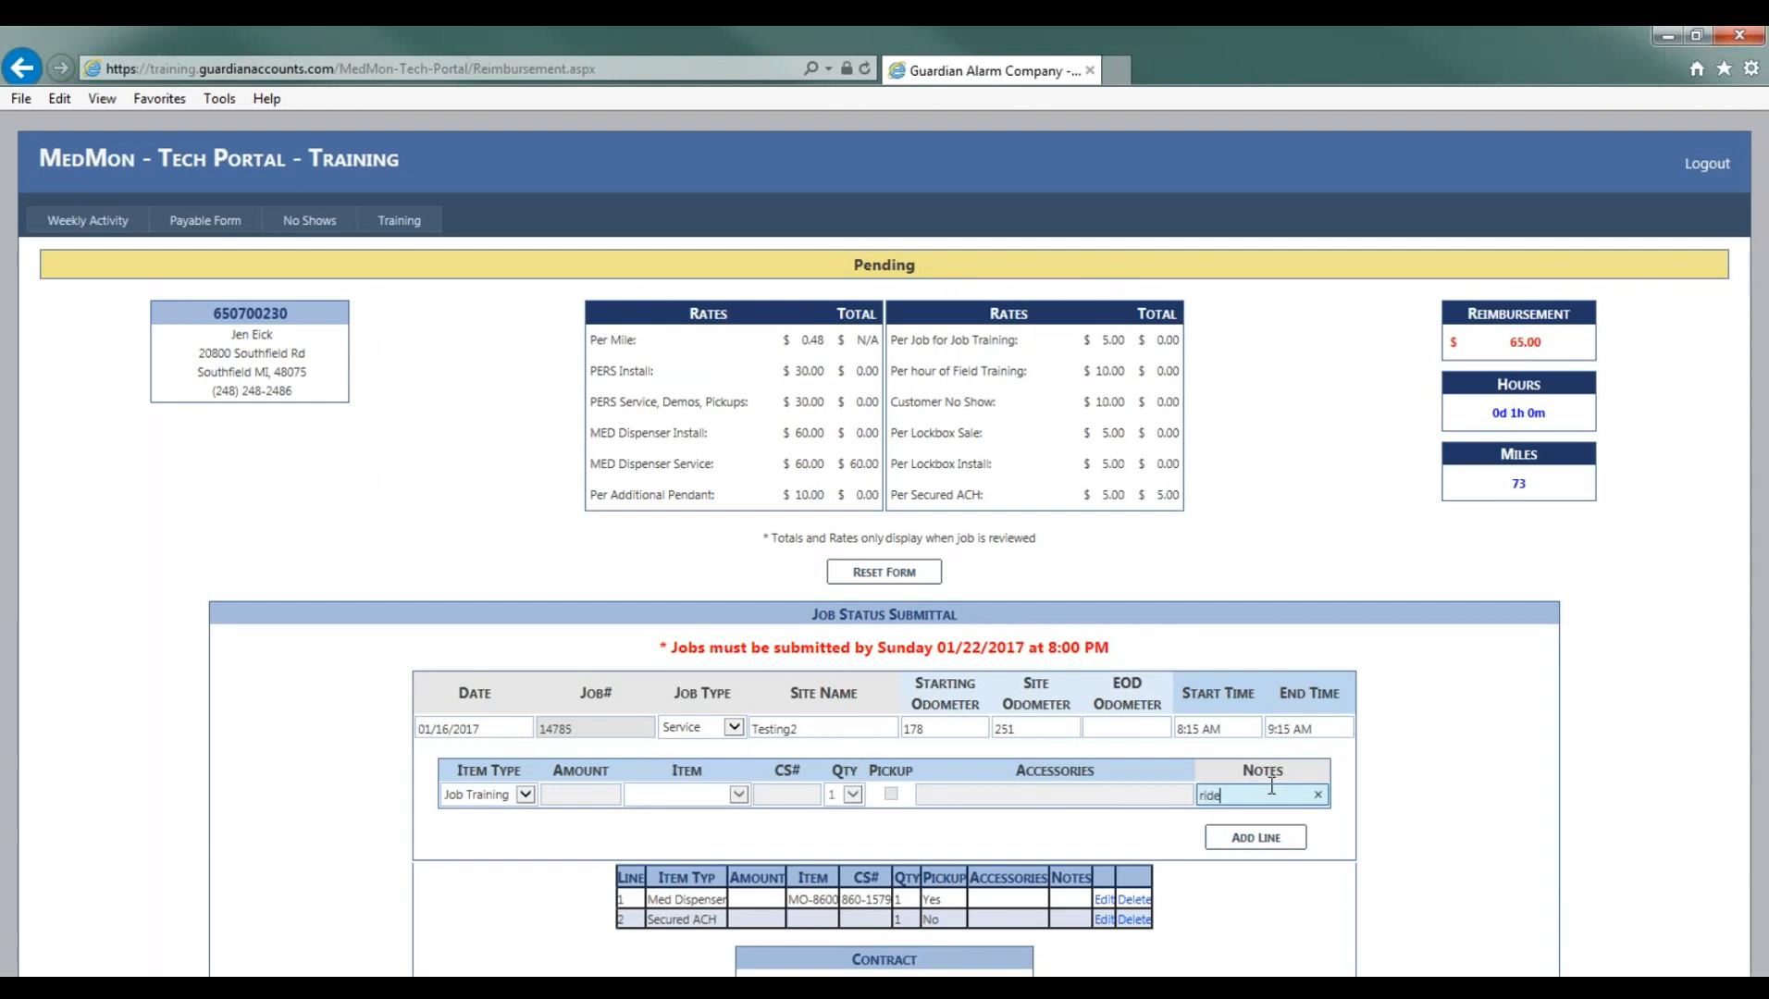
pyautogui.write(' along with Jen')
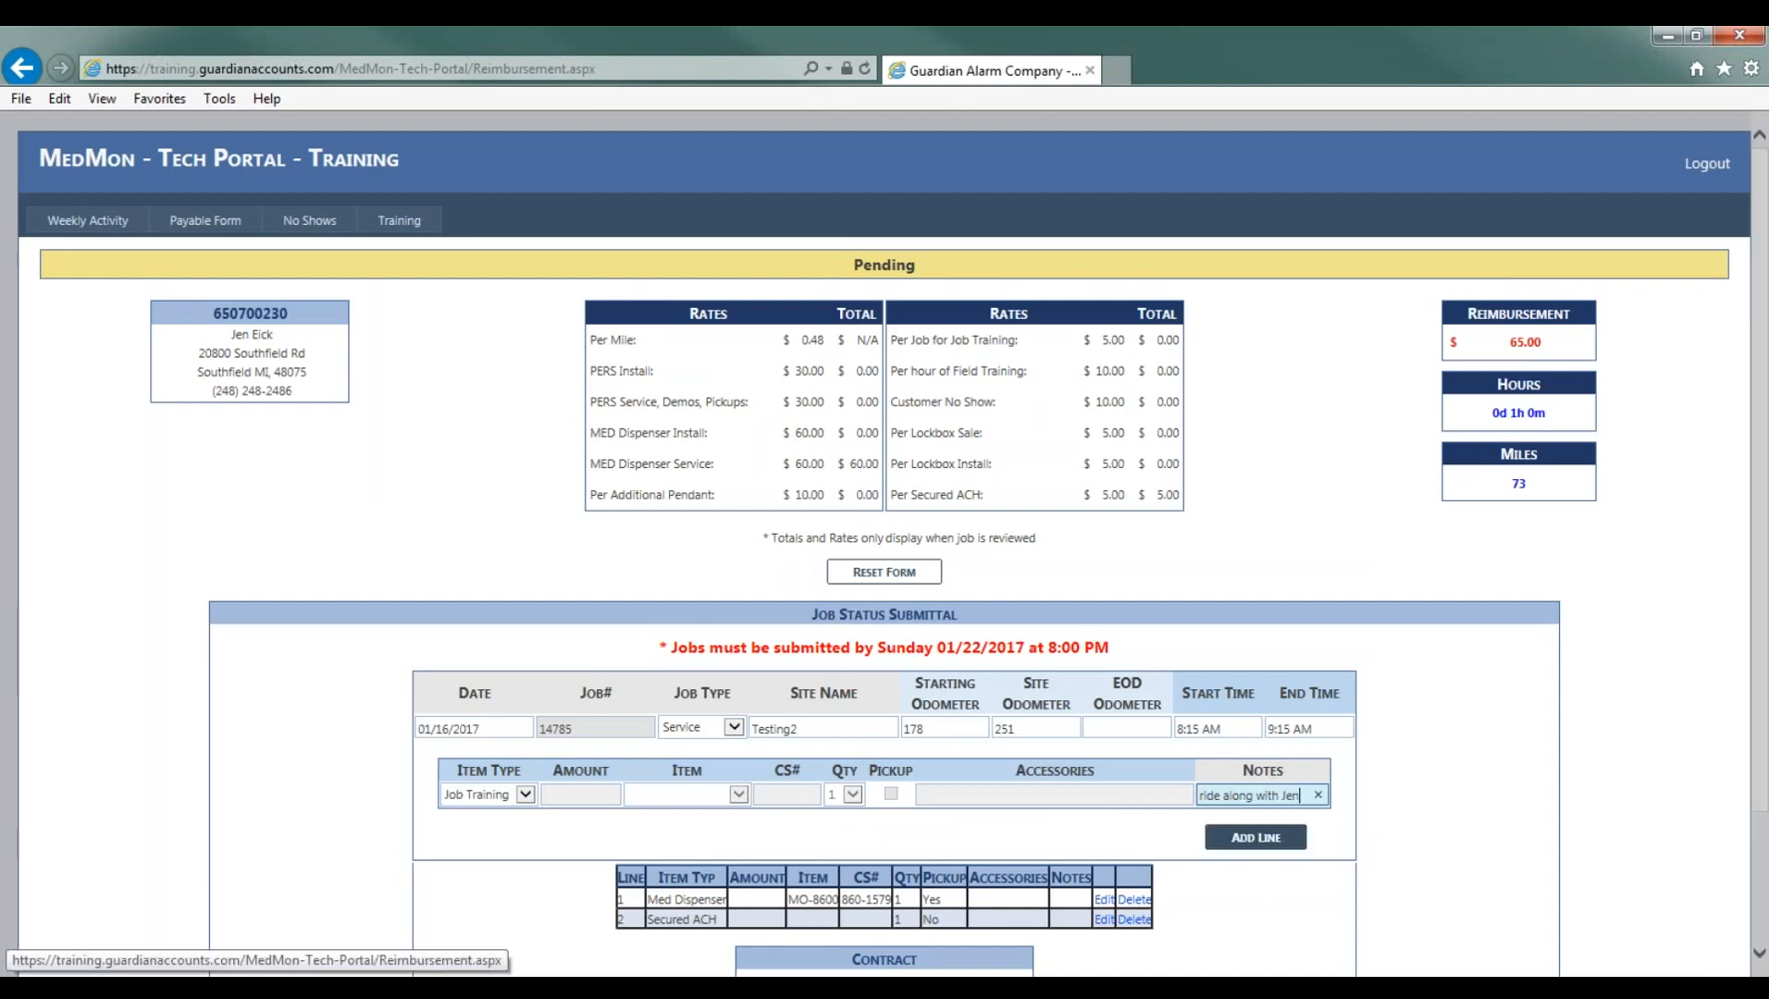
pyautogui.click(1256, 838)
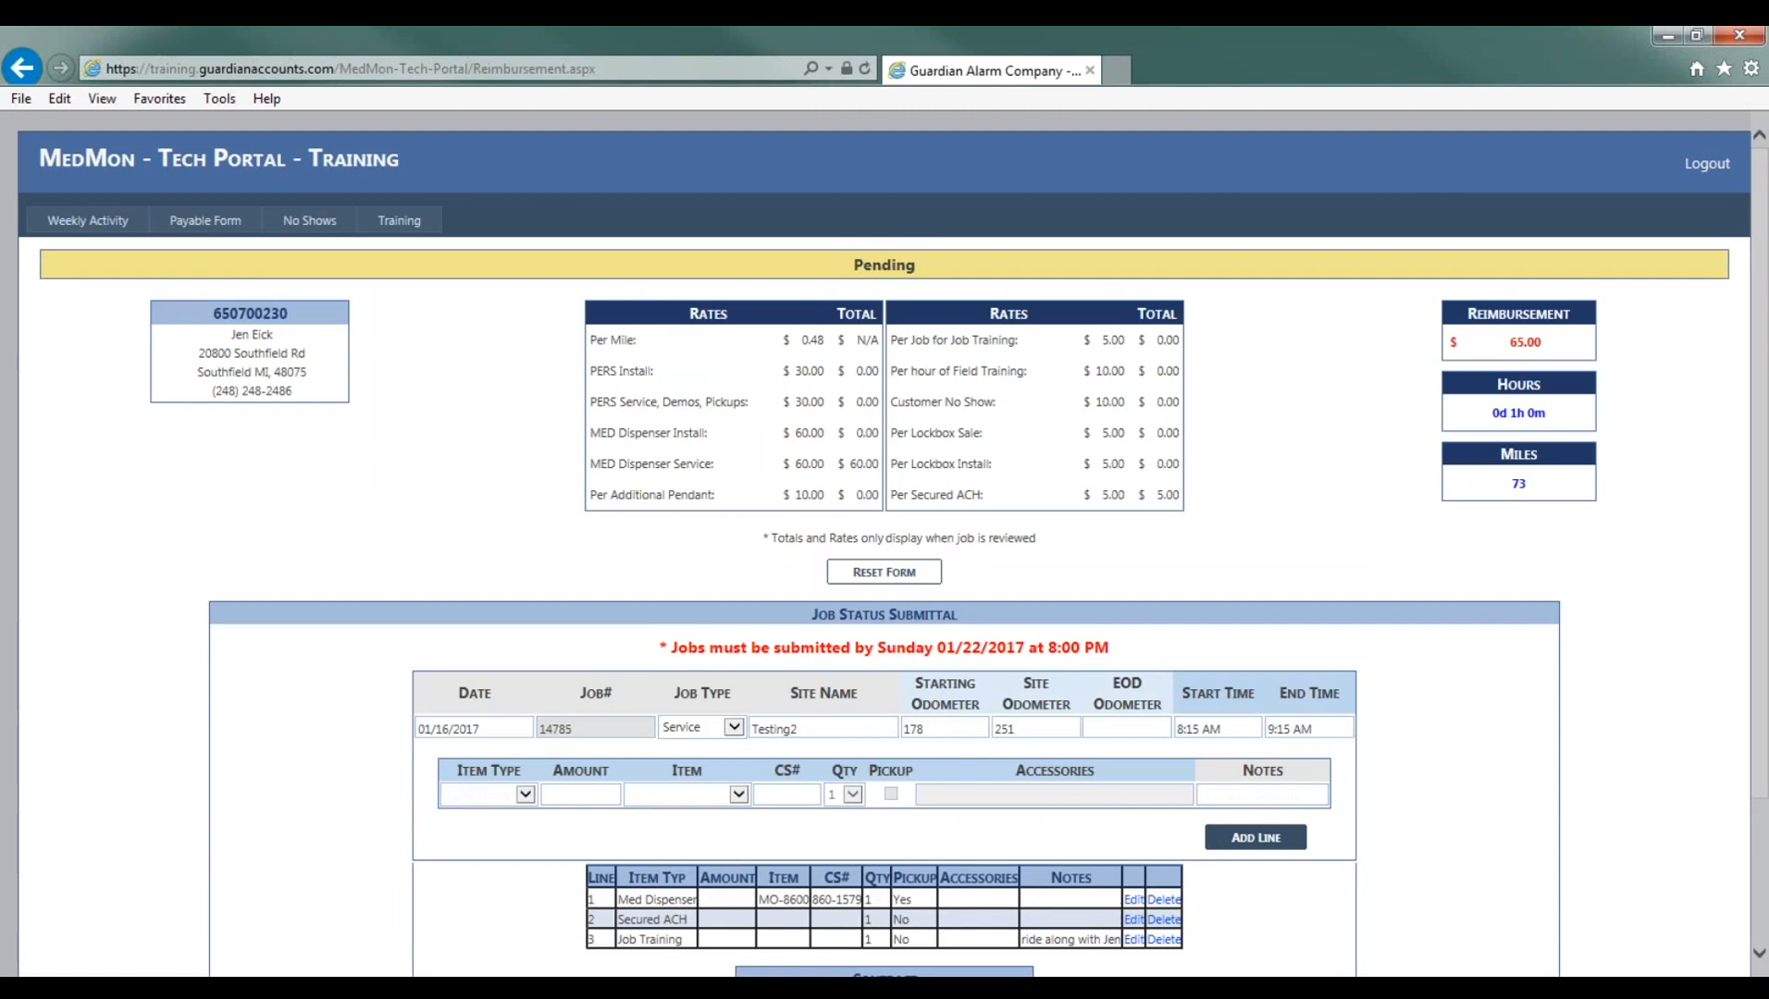
pyautogui.scroll(-3, 1277, 844)
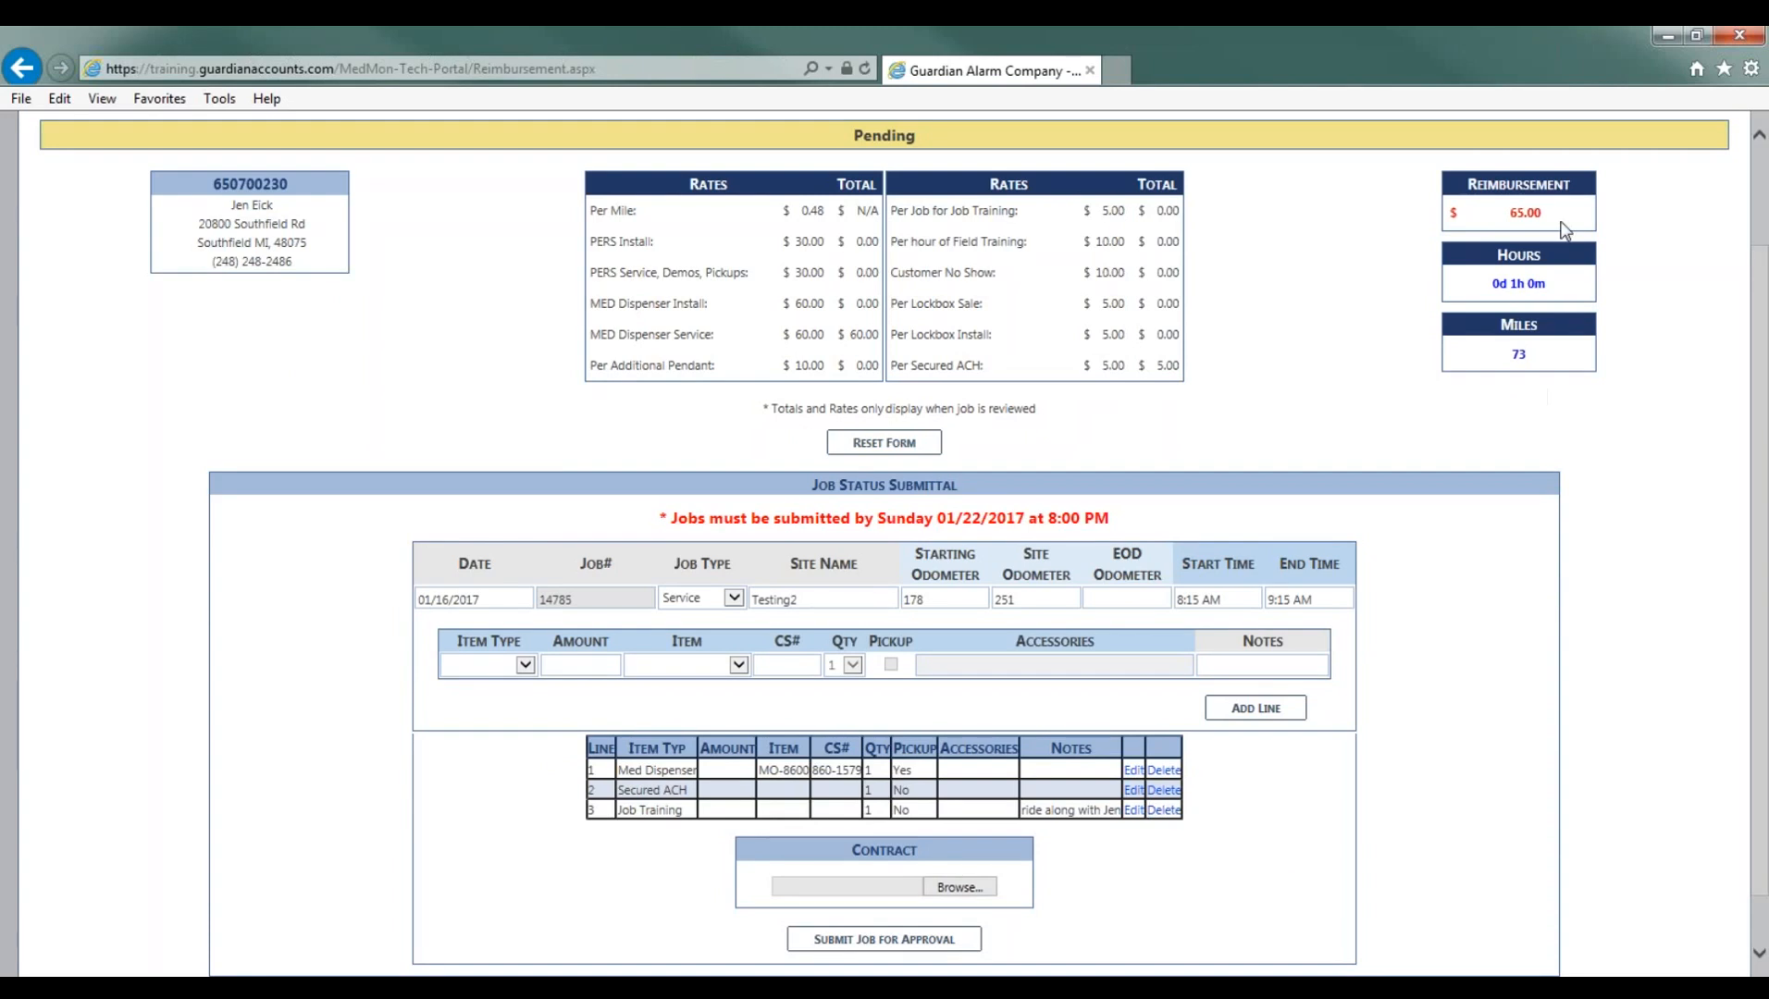
# - Submit the Monday job with its new Job Training line for approval
pyautogui.scroll(-2, 1236, 842)
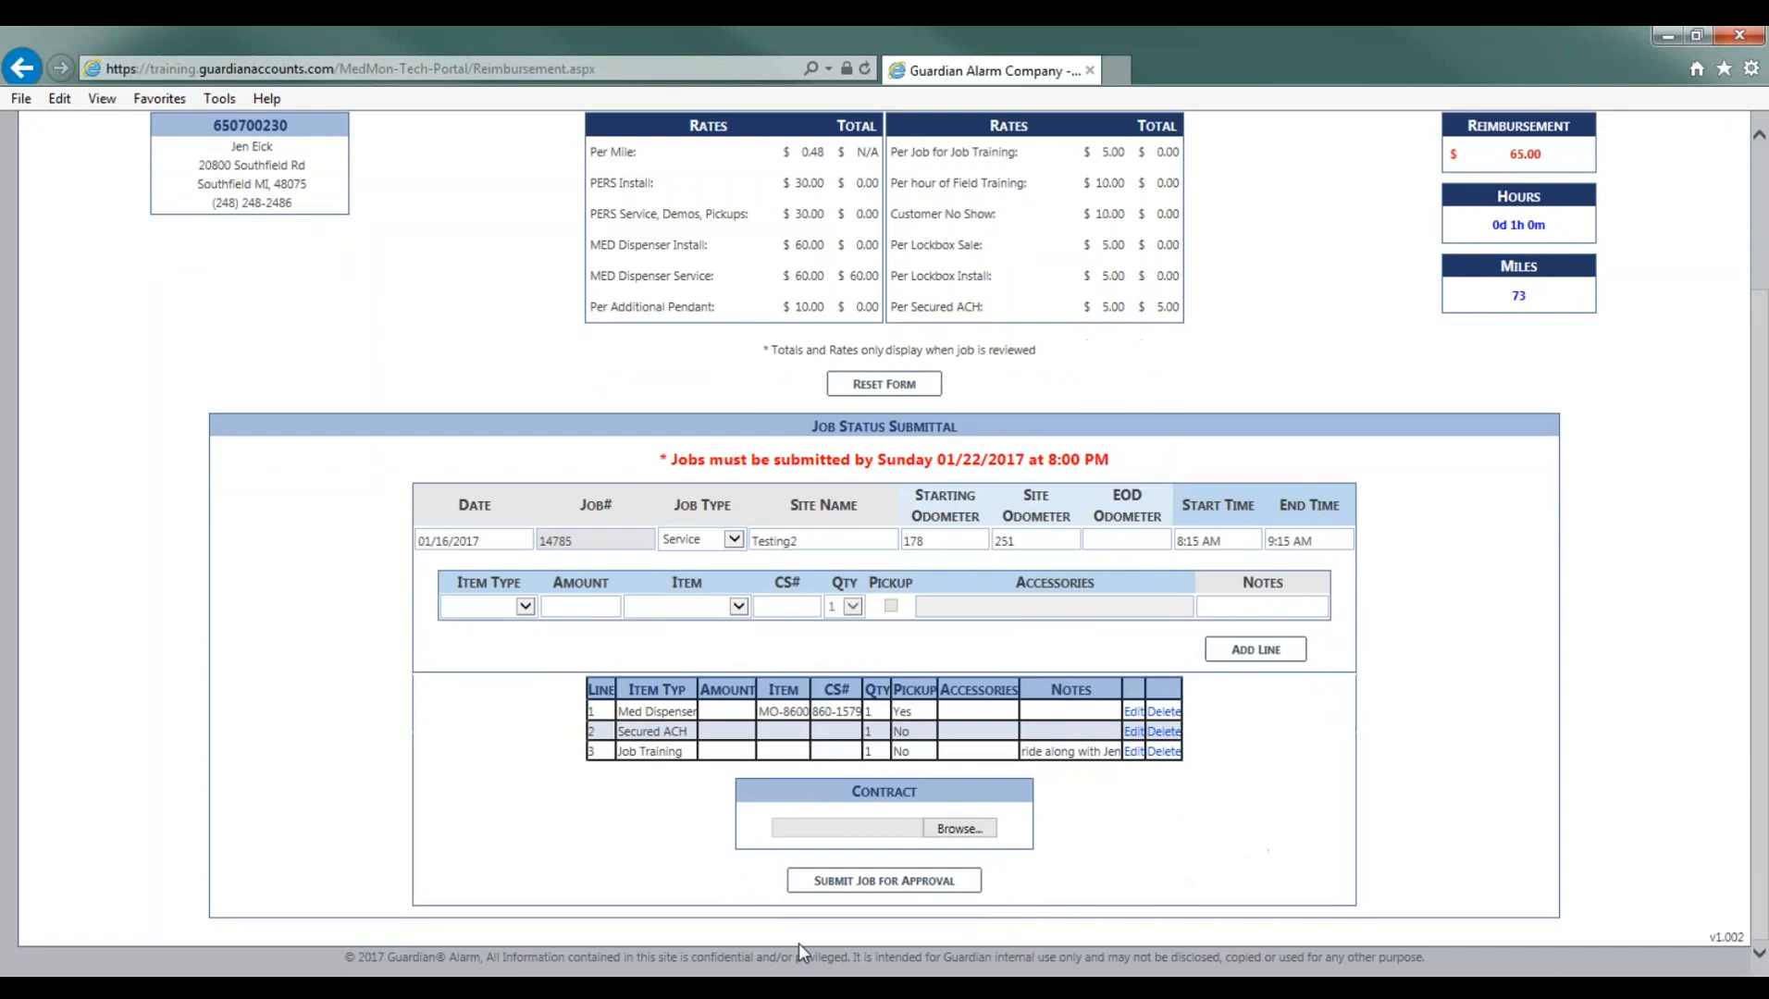
pyautogui.click(861, 884)
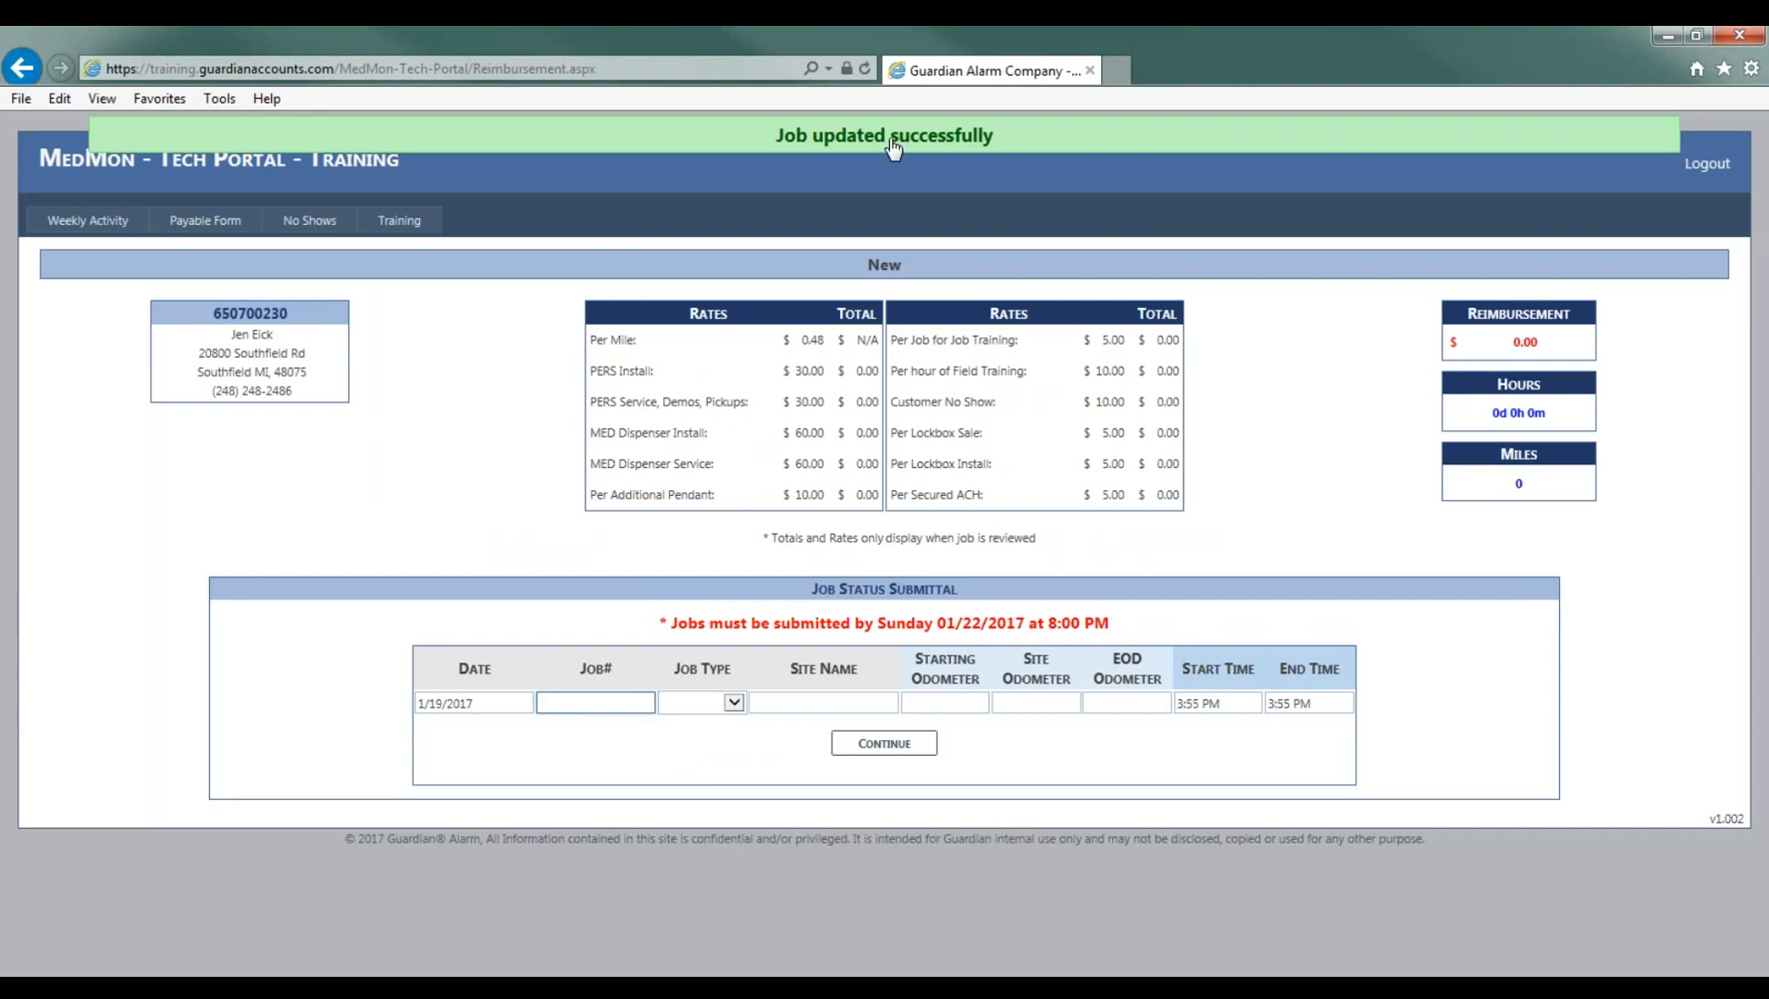
# - Open the rejected Tuesday job from the Weekly Activity page for editing
pyautogui.click(127, 227)
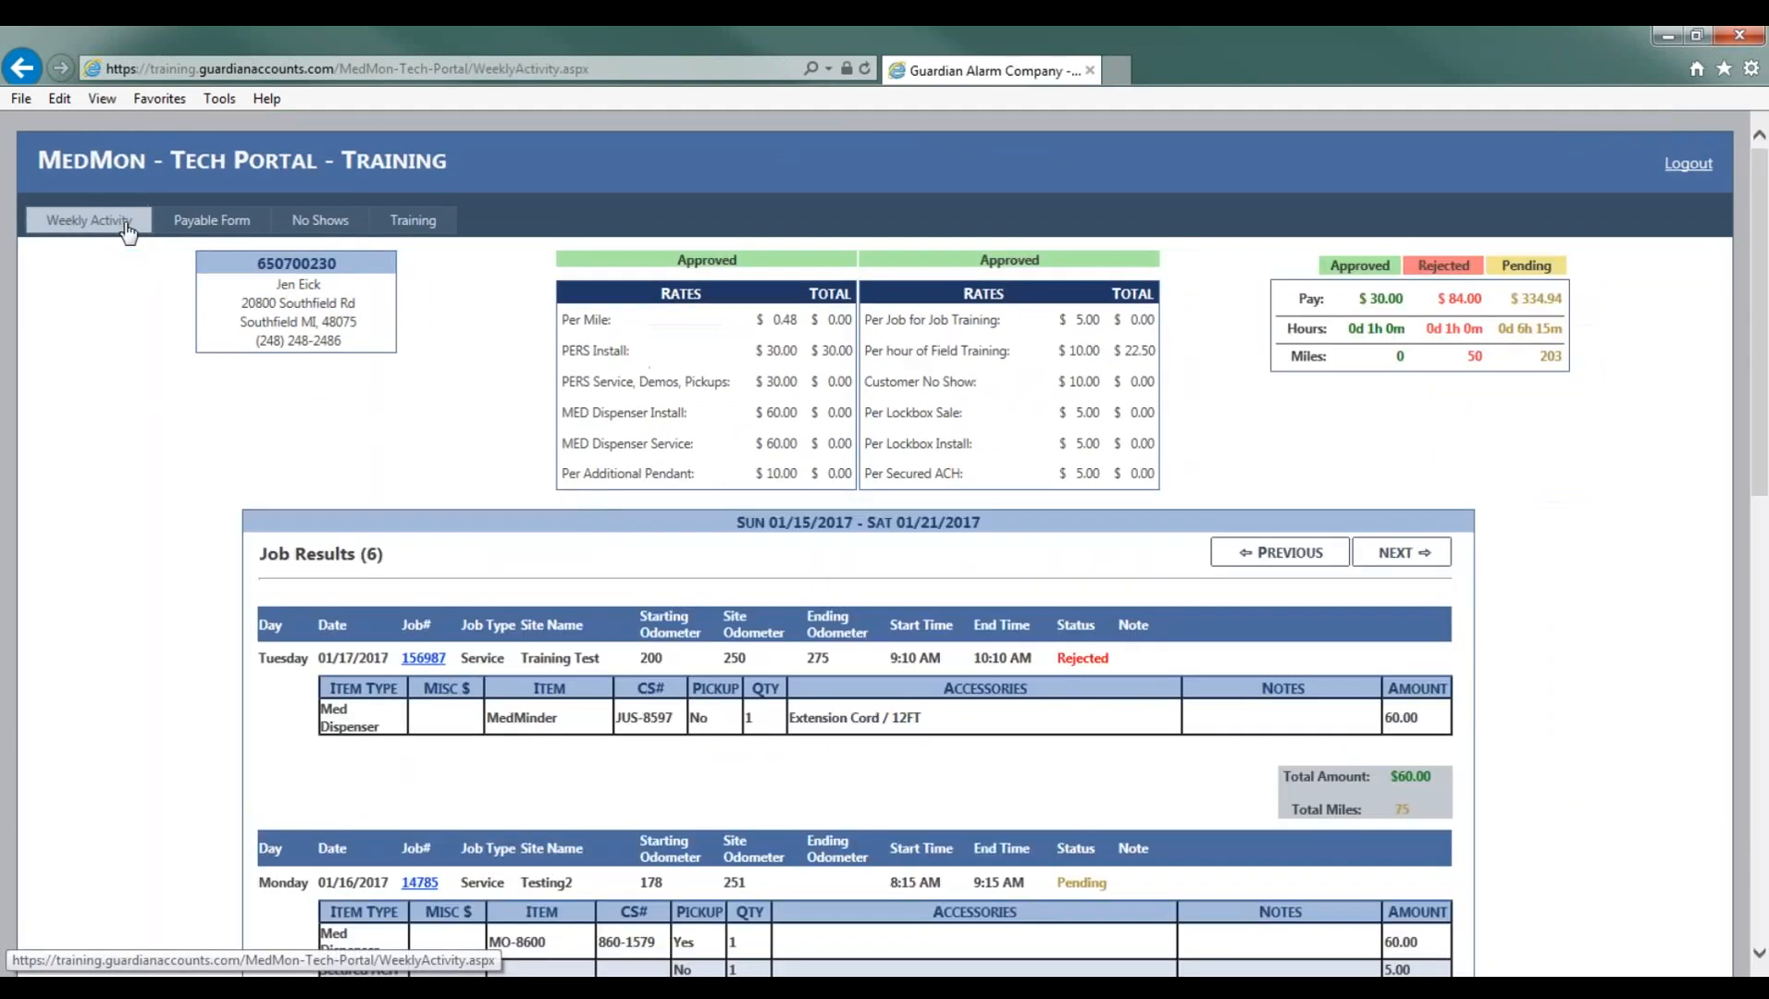
pyautogui.scroll(-3, 225, 534)
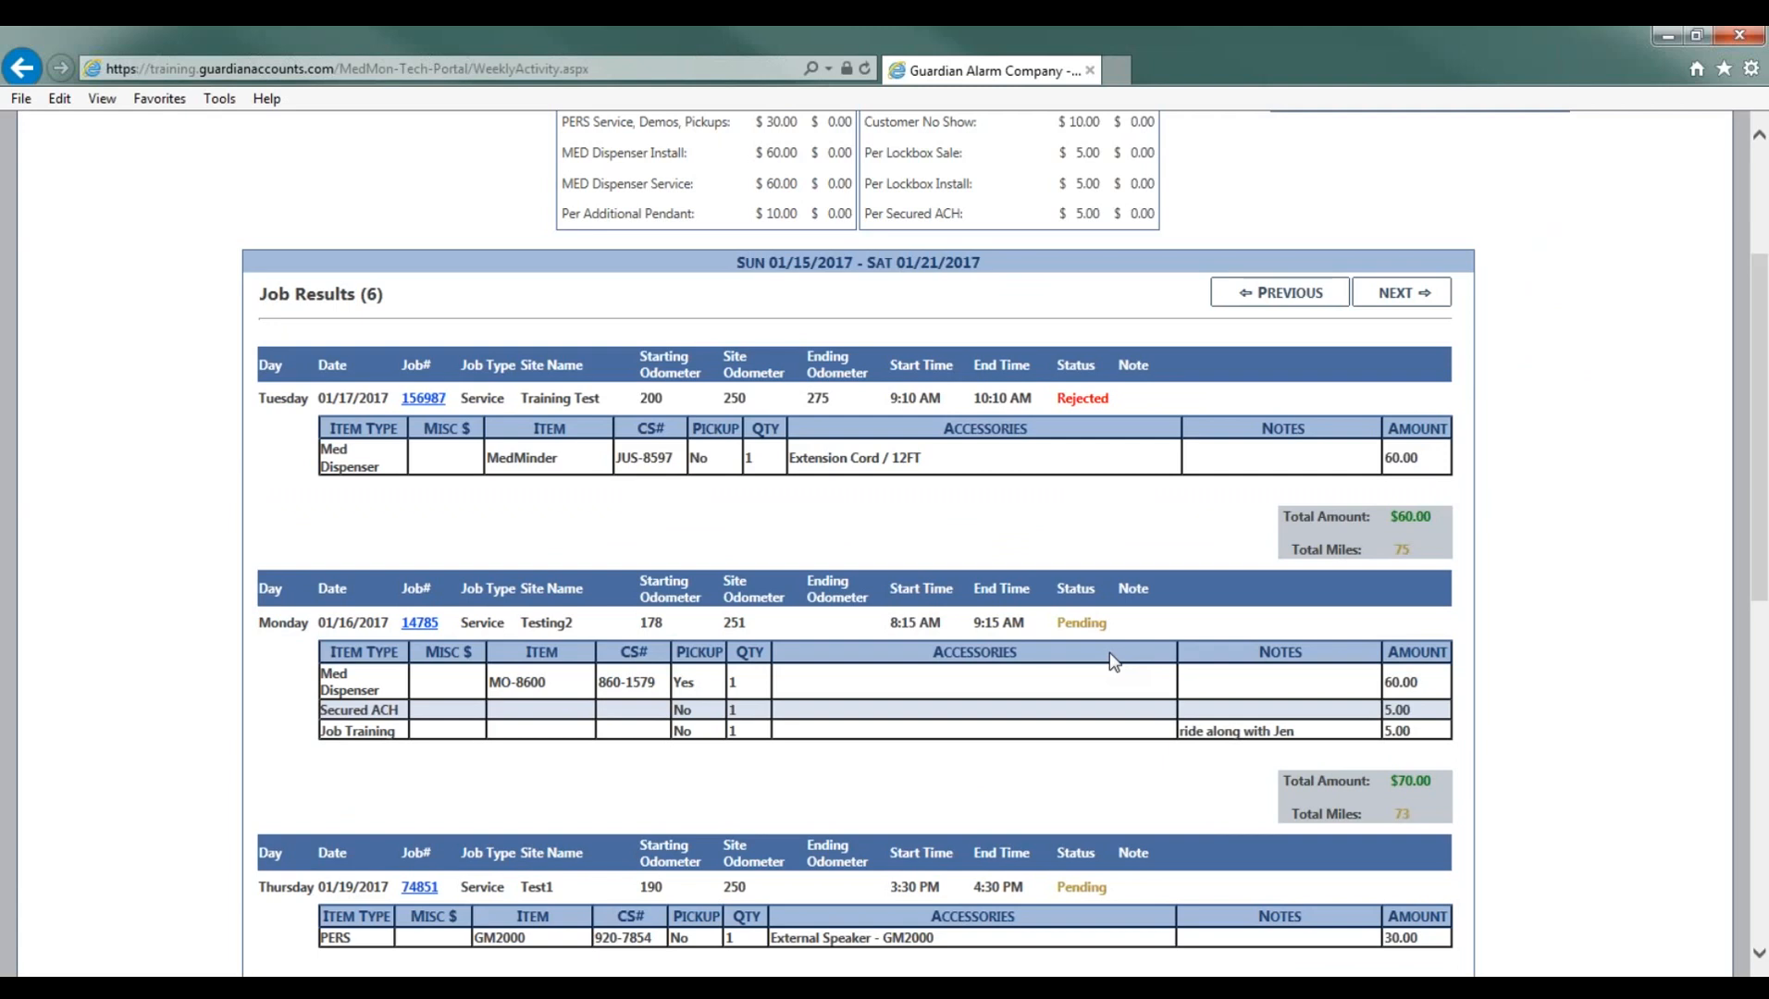
pyautogui.scroll(2, 1109, 754)
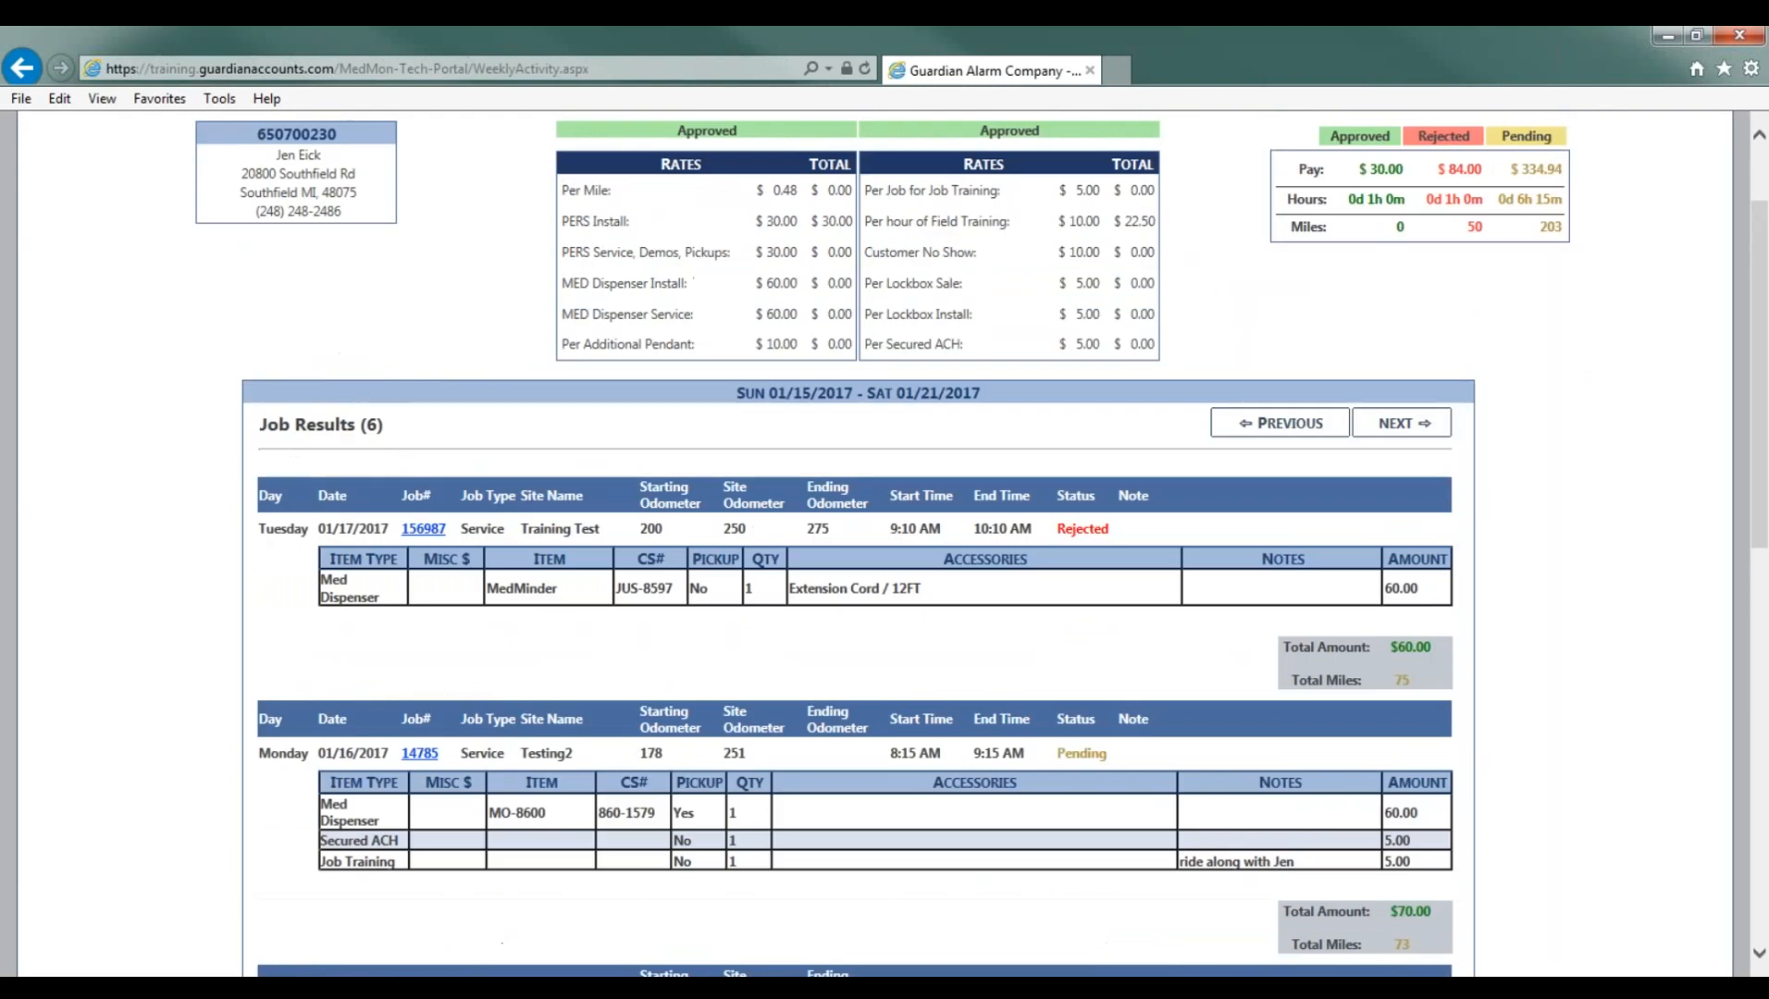
pyautogui.scroll(2, 875, 556)
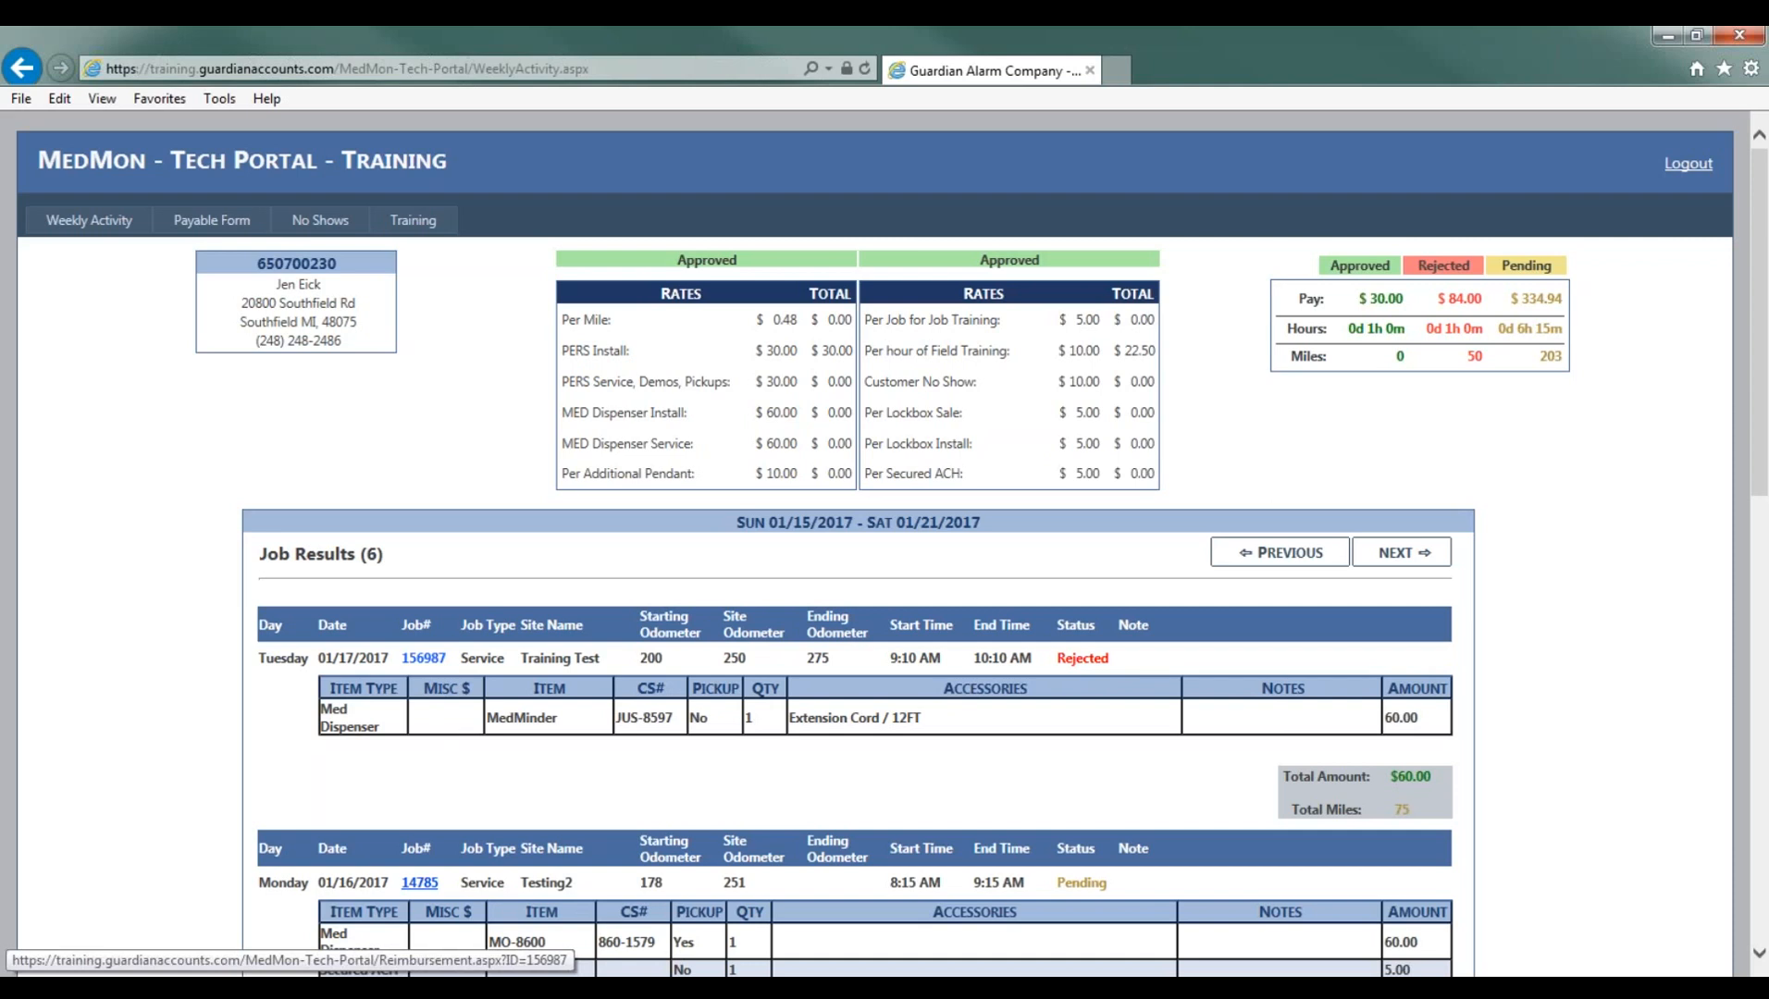
pyautogui.click(422, 658)
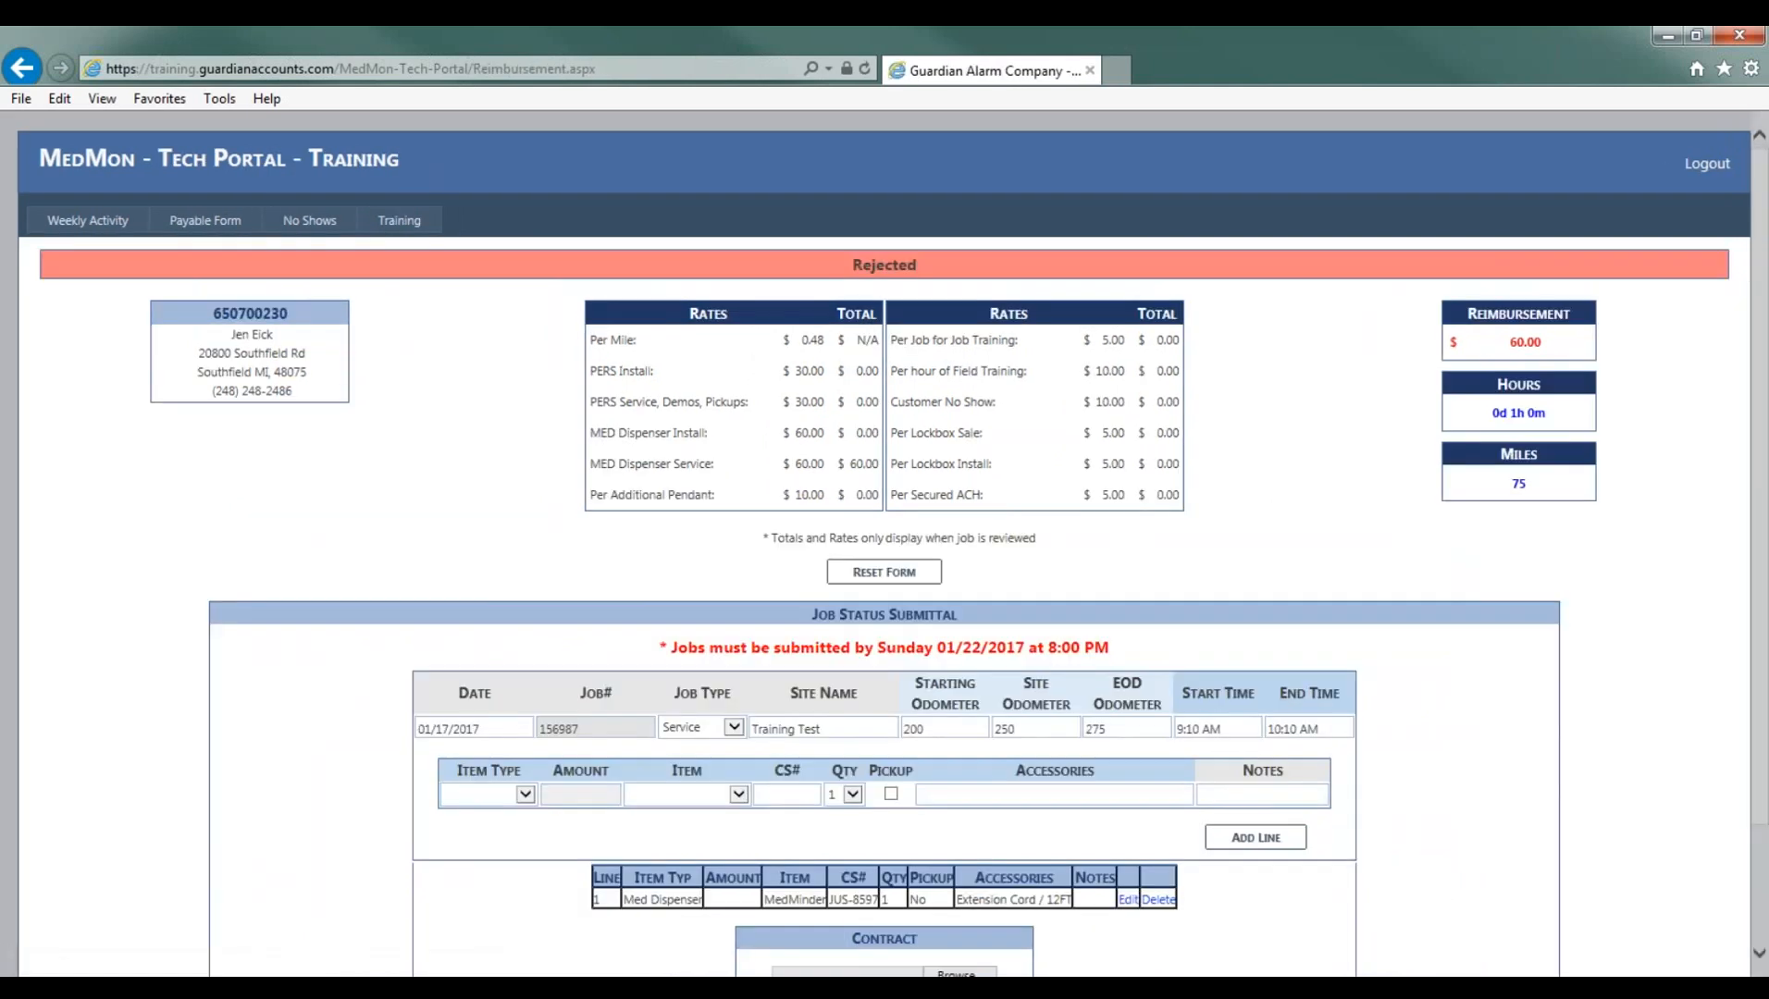
# - Correct the Med Dispenser line's CS# to JUS-8545, update the line, and submit the Tuesday job for approval
pyautogui.scroll(-2, 885, 537)
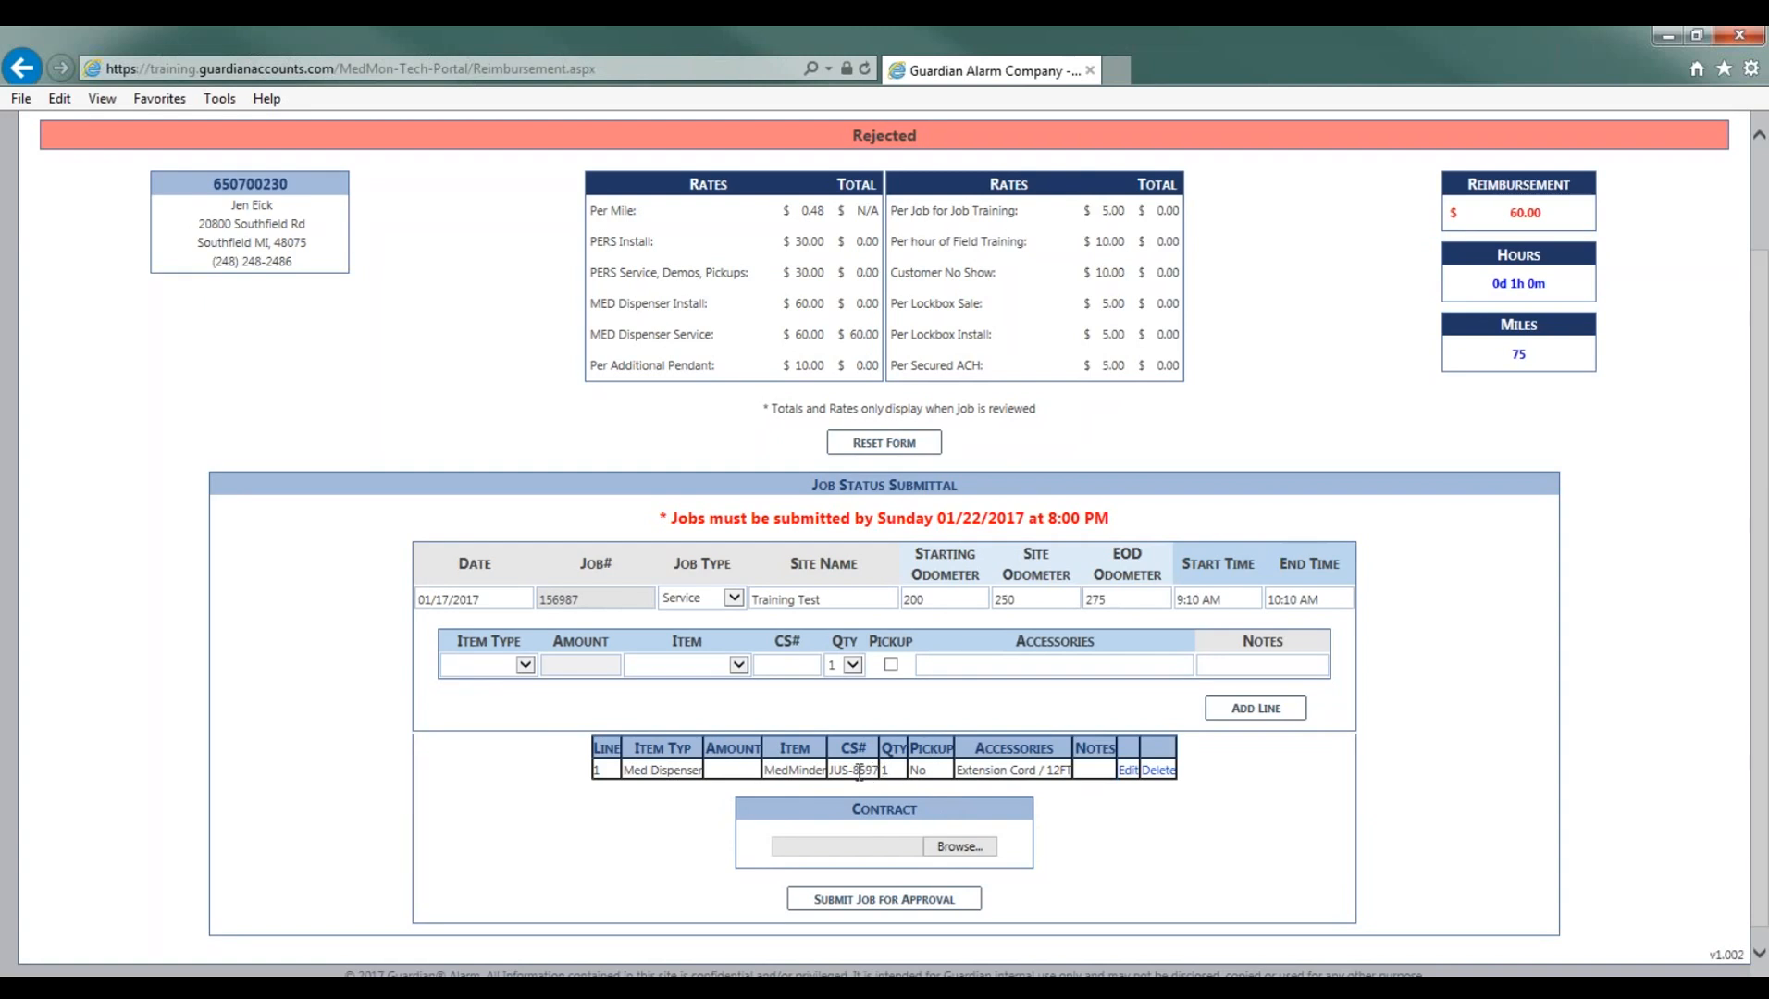
pyautogui.click(1130, 772)
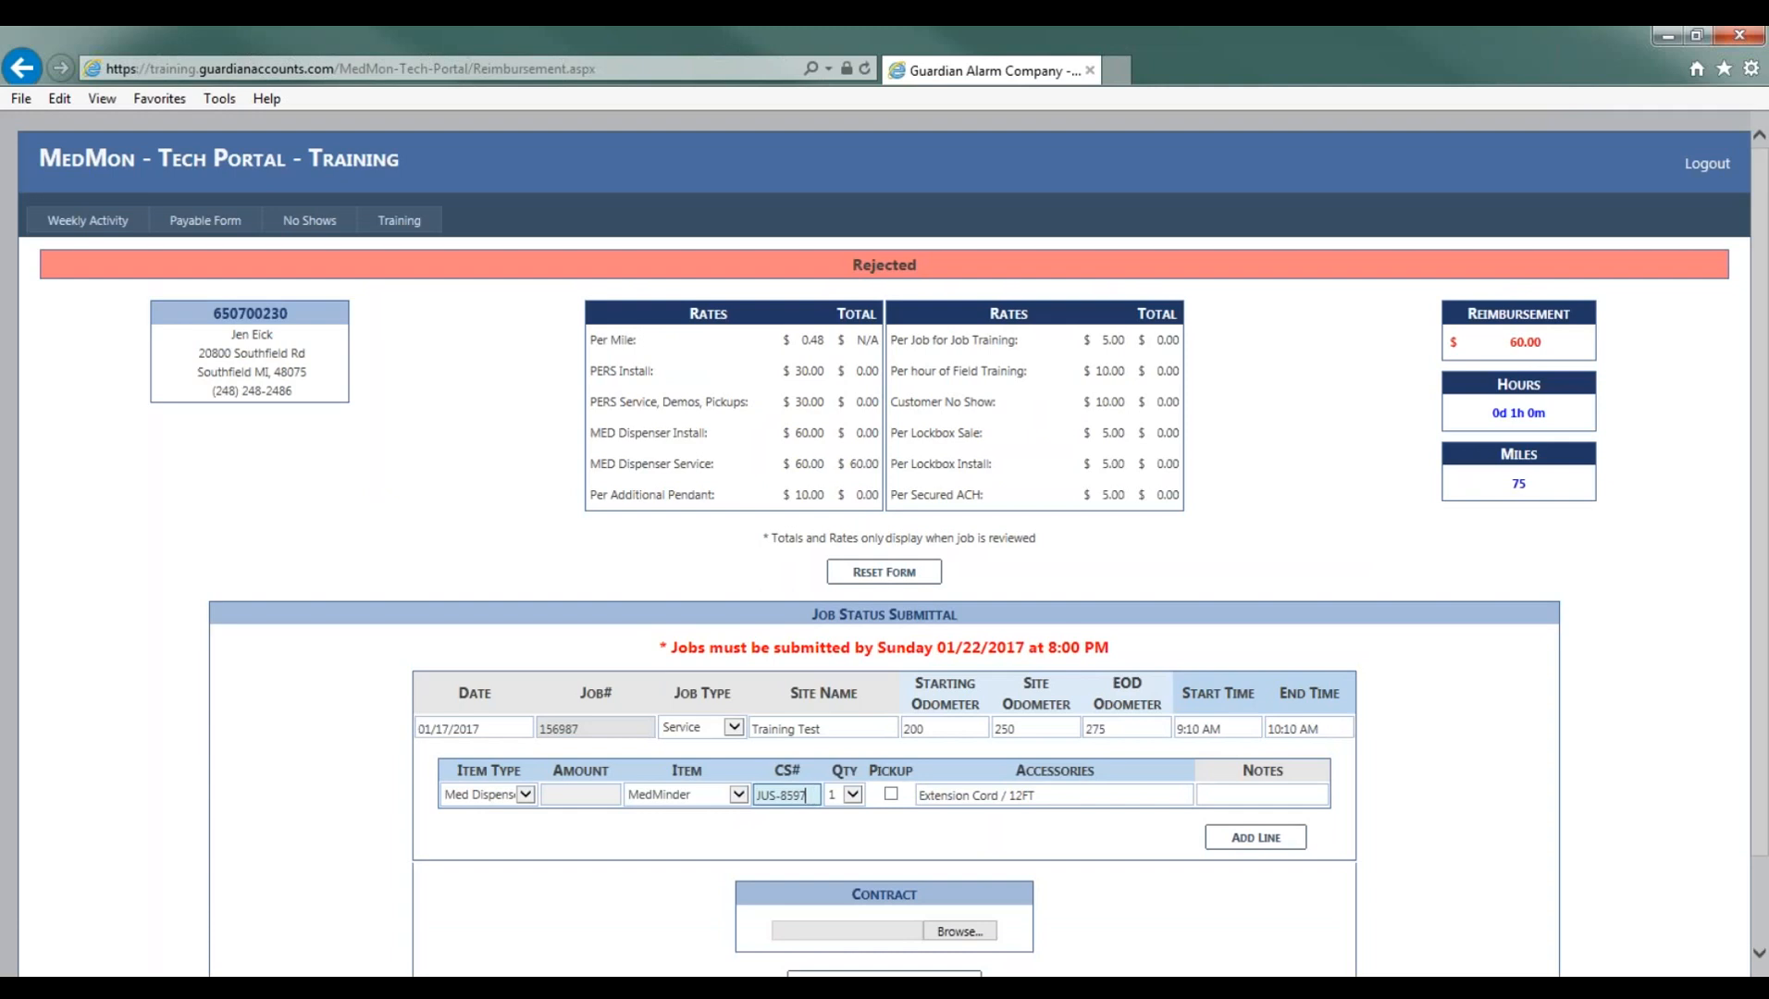
pyautogui.press('BackSpace')
pyautogui.press('BackSpace')
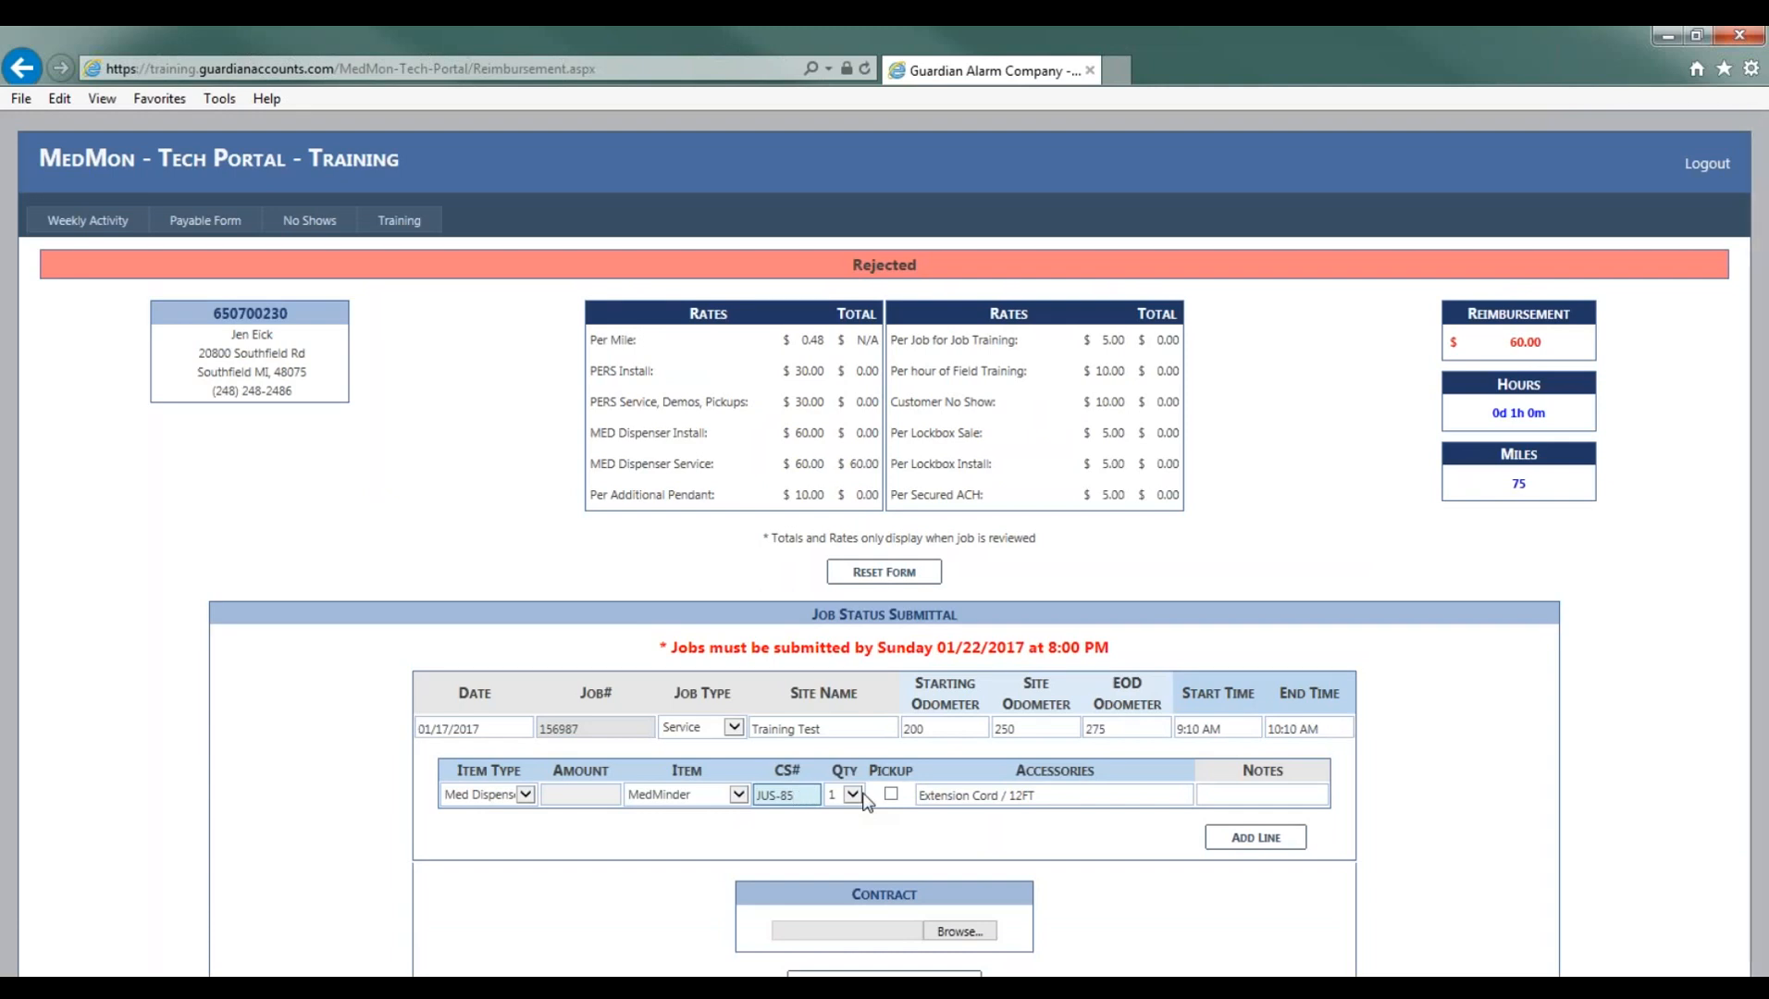
pyautogui.write('45')
pyautogui.click(839, 832)
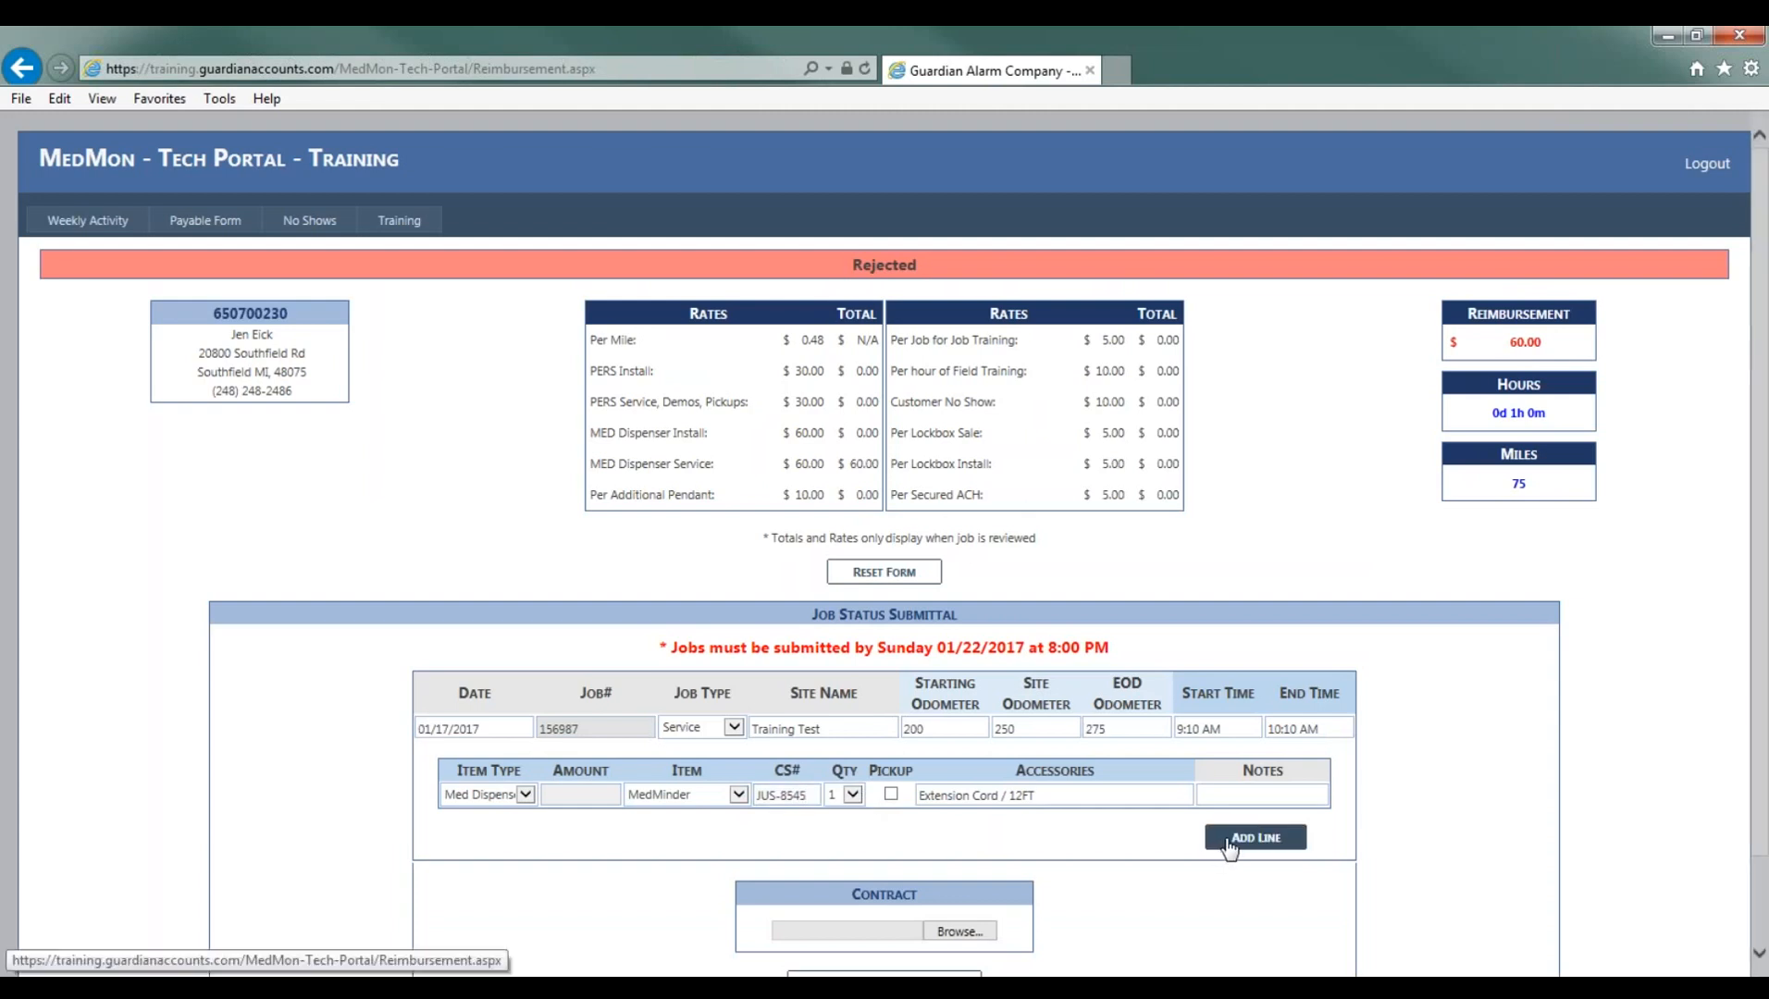
pyautogui.scroll(-1, 1229, 847)
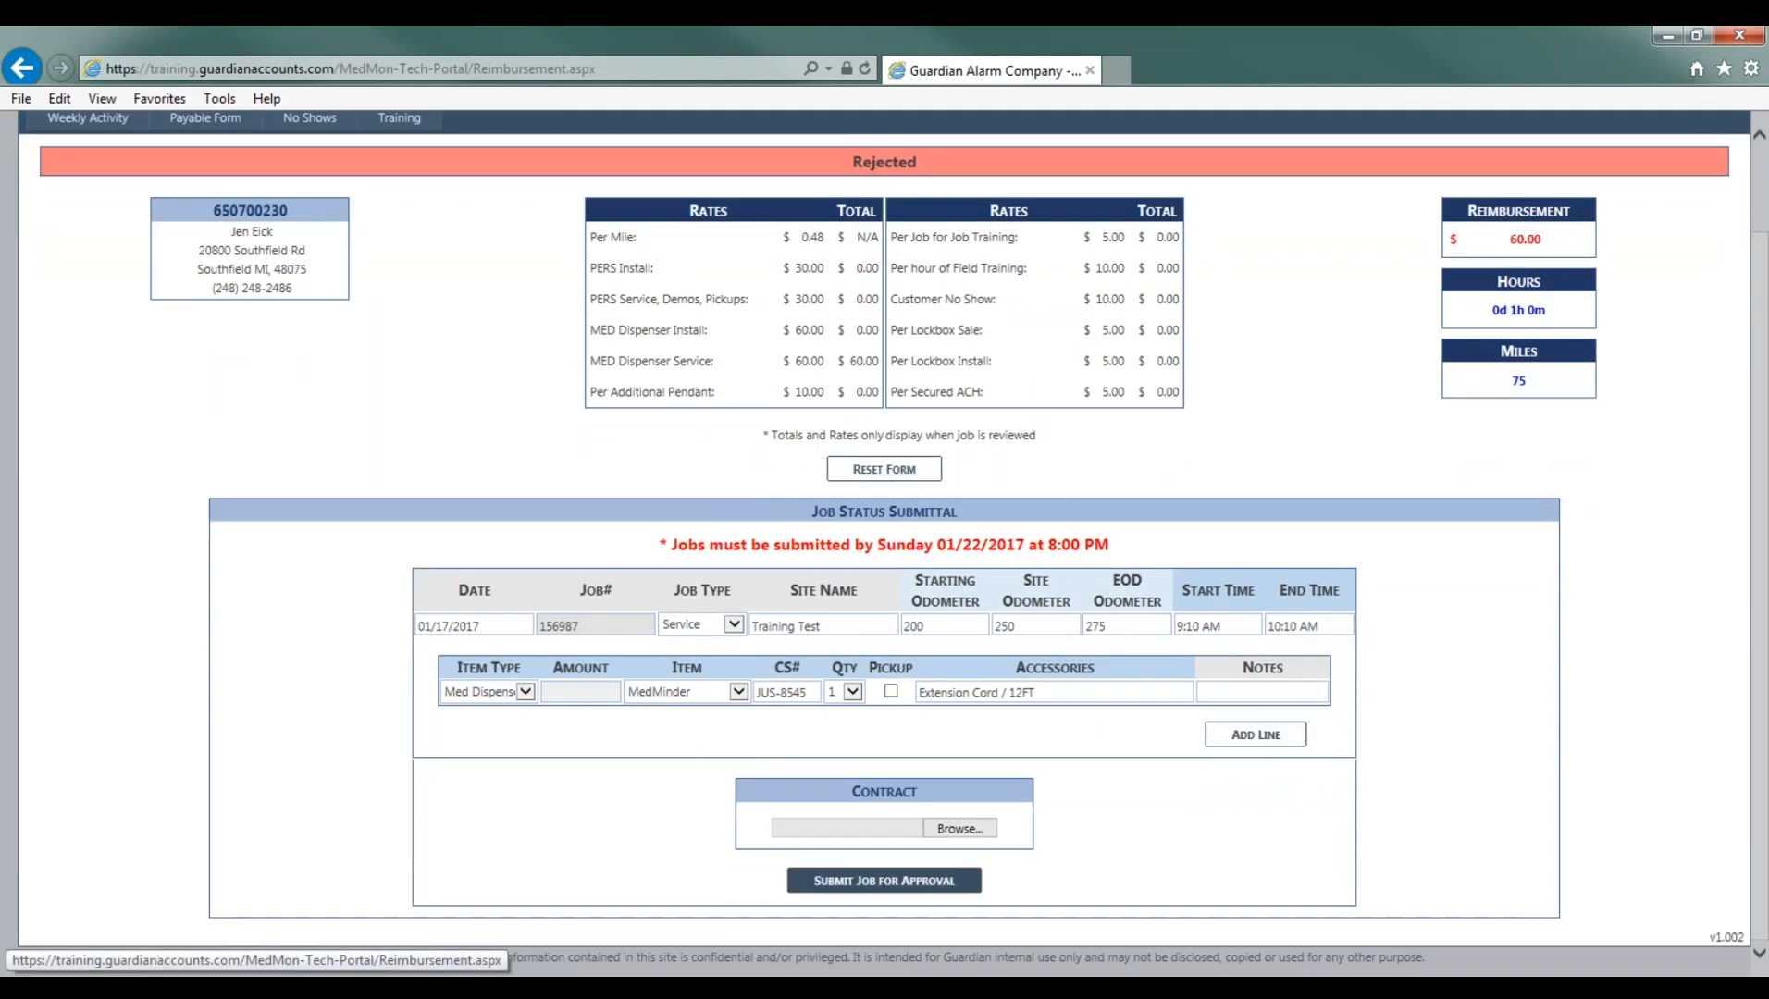
pyautogui.click(884, 881)
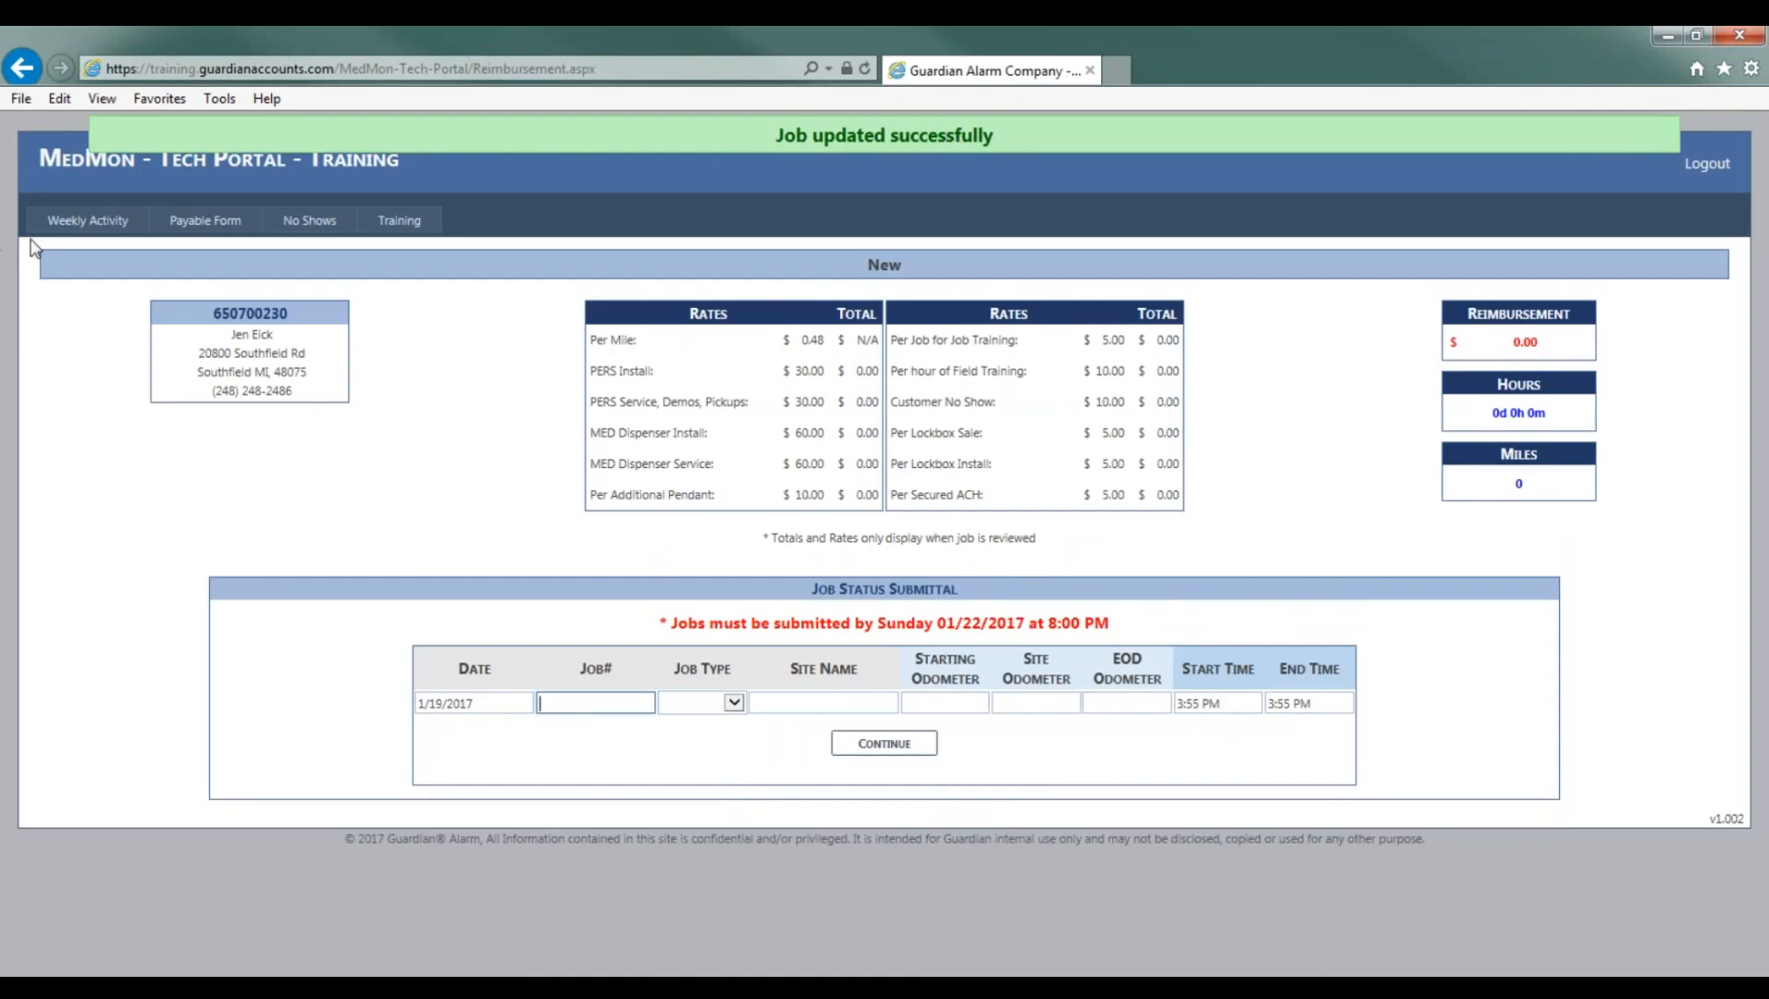
# - Return to the Weekly Activity page and review the job statuses and totals
pyautogui.click(77, 227)
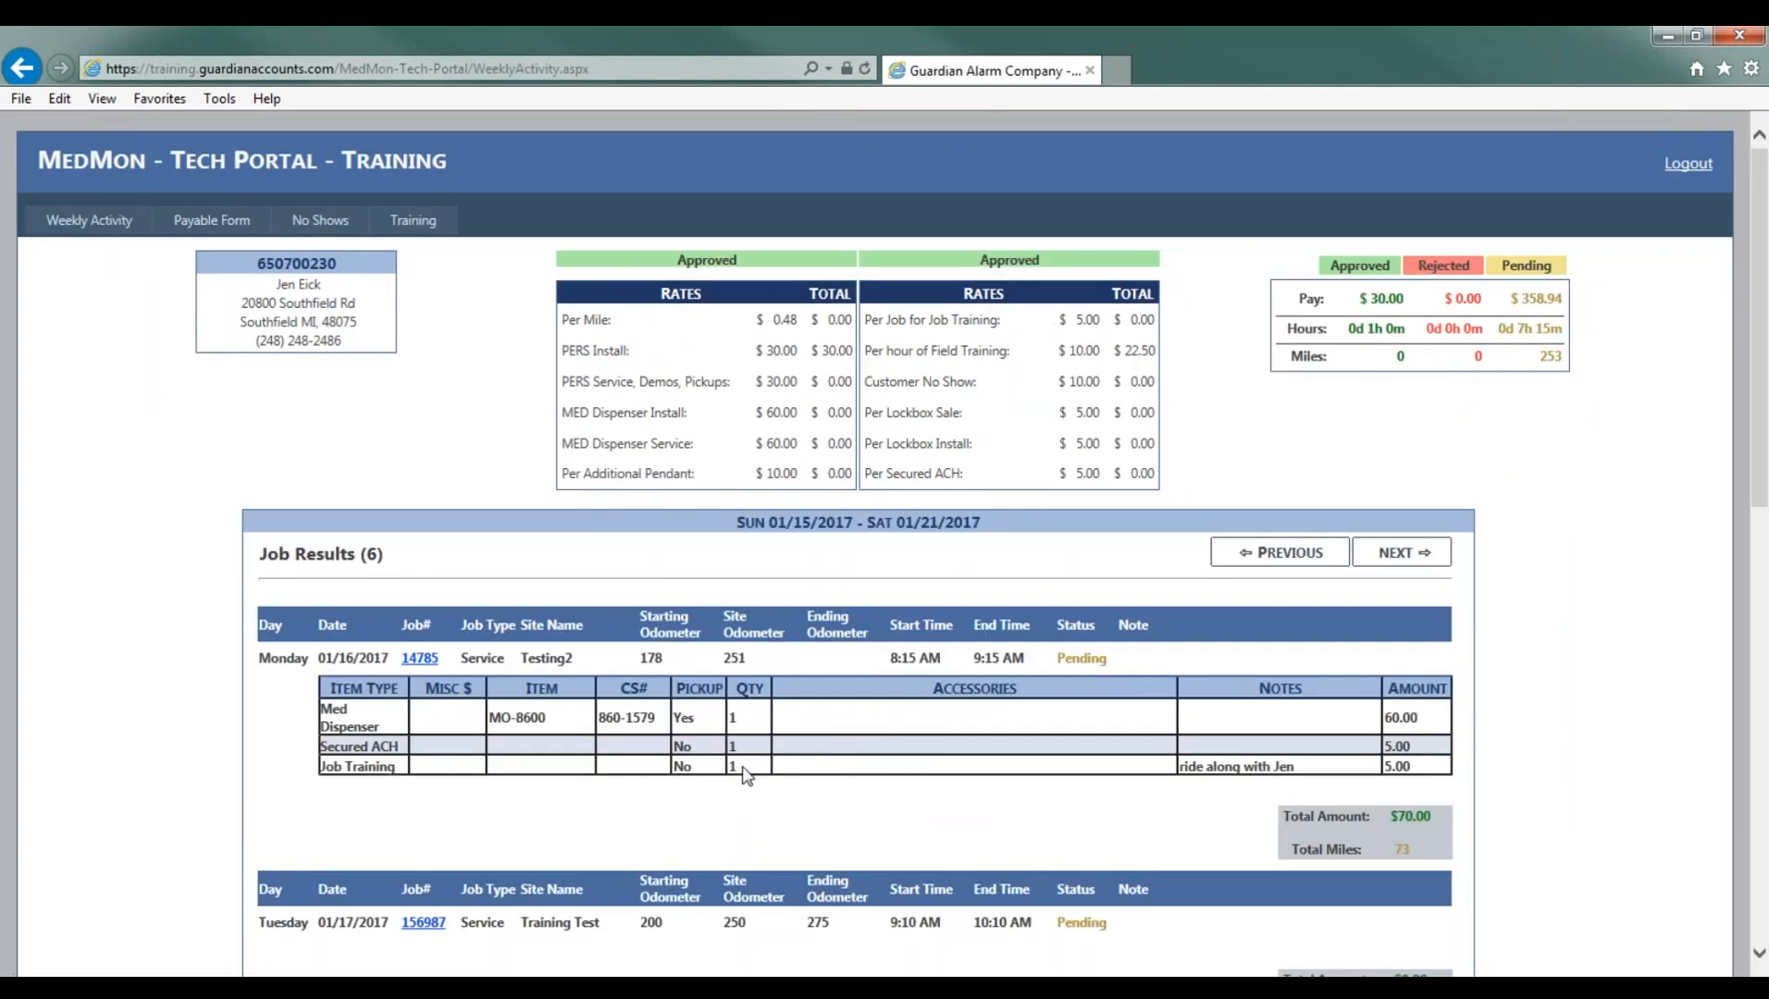
pyautogui.scroll(-2, 1076, 757)
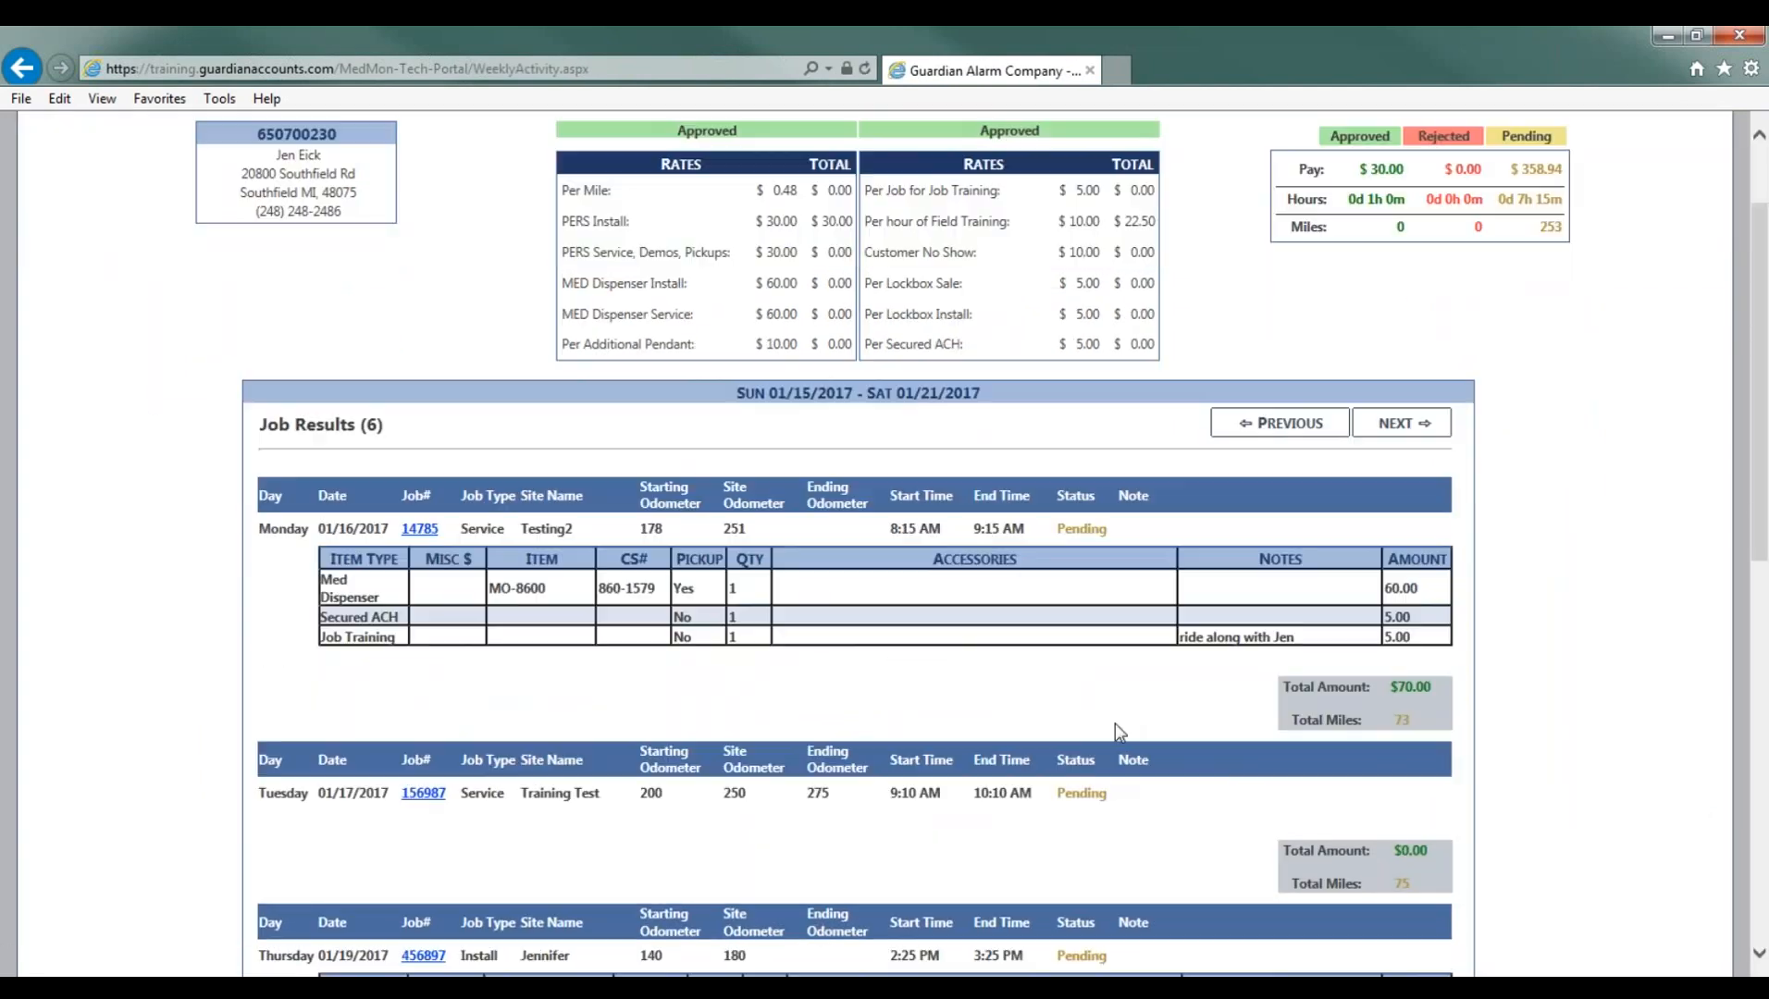
pyautogui.scroll(2, 1090, 657)
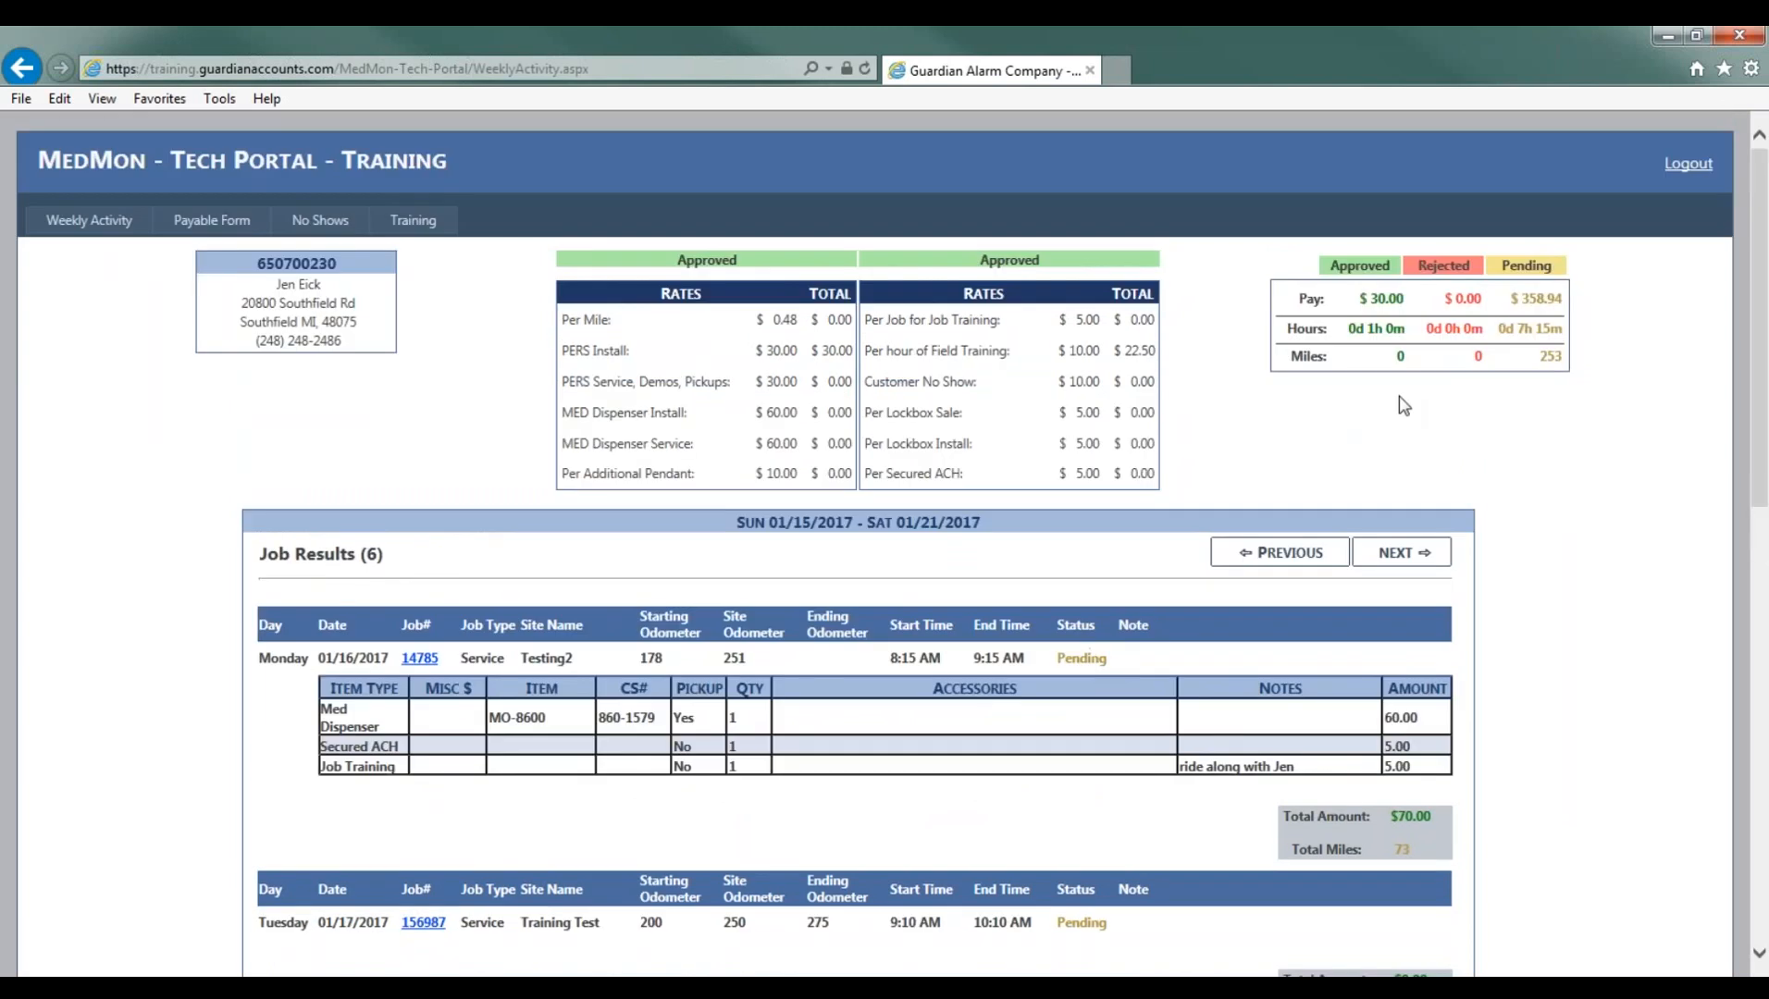